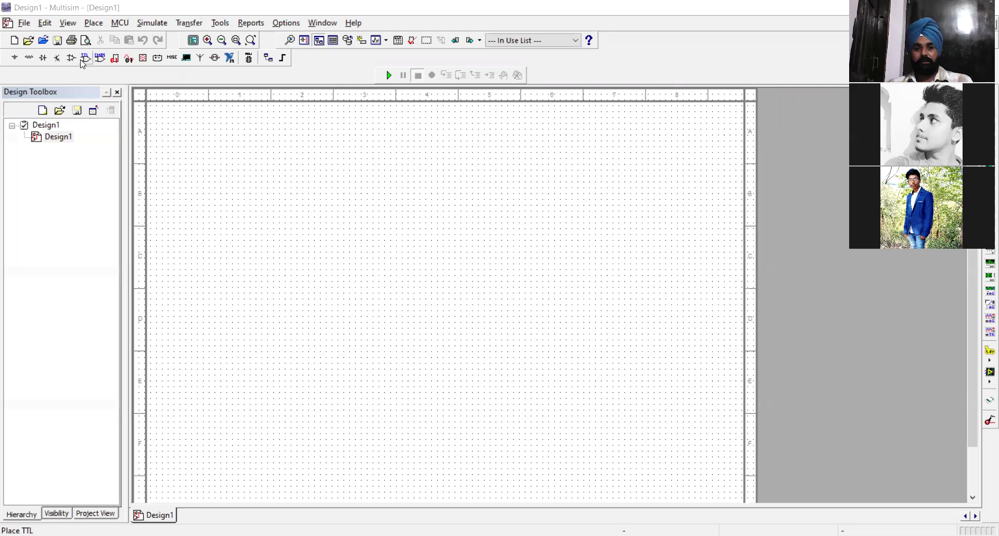
- Place two 74S00D two-input NAND gates from the TTL 74S family side by side near the sheet's centre
{"action": "left_click", "coordinate": [249, 146]}
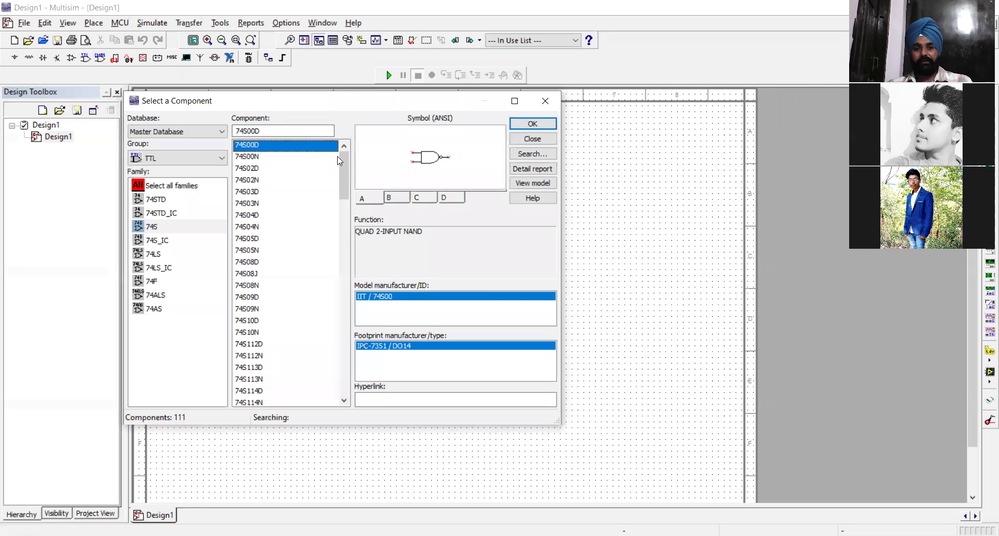
{"action": "left_click", "coordinate": [544, 123]}
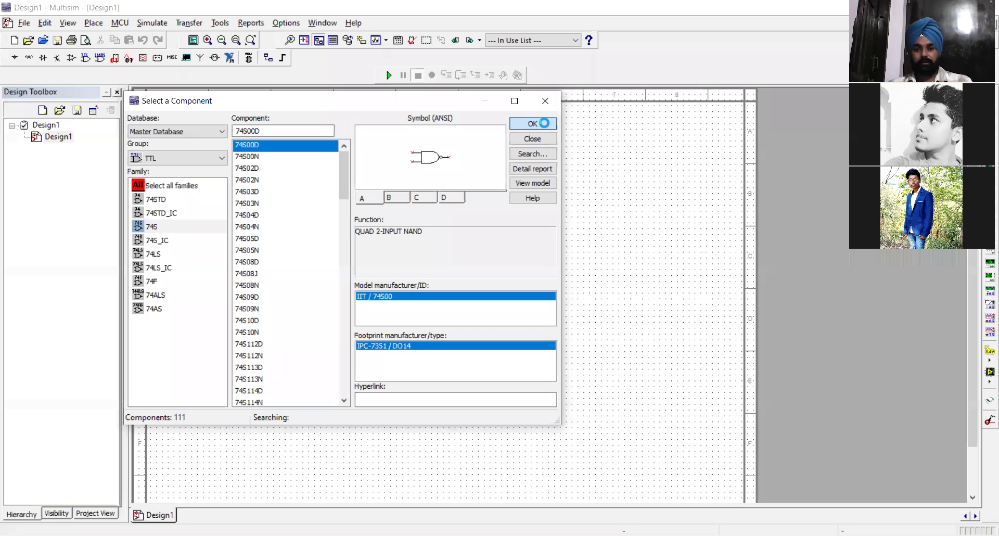
{"action": "left_click", "coordinate": [380, 252]}
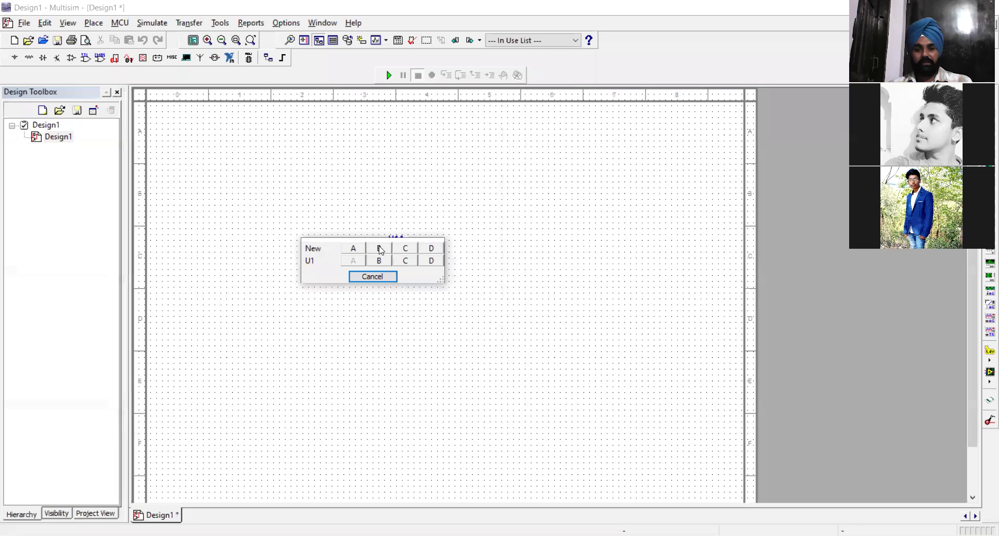
{"action": "left_click", "coordinate": [429, 260]}
{"action": "left_click", "coordinate": [436, 262]}
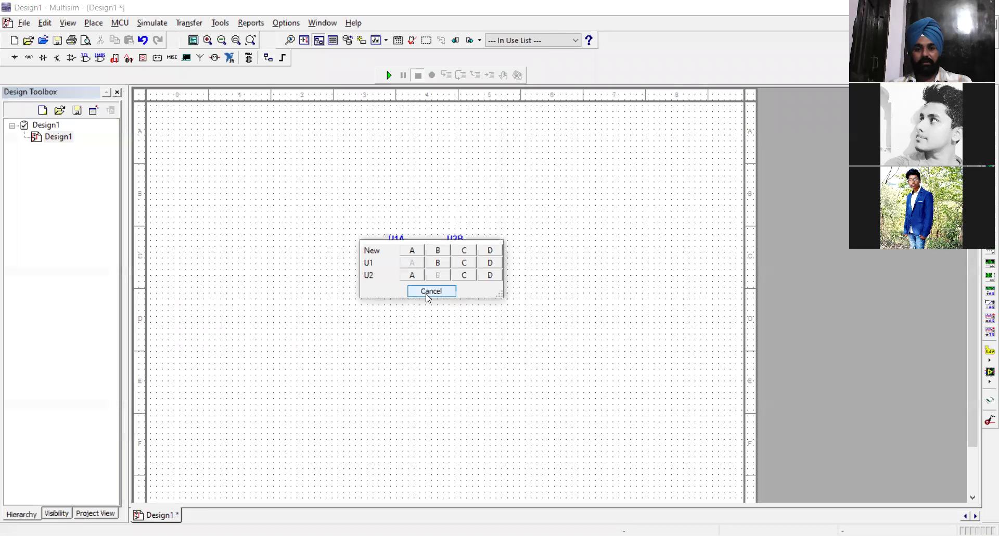
{"action": "left_click", "coordinate": [430, 291]}
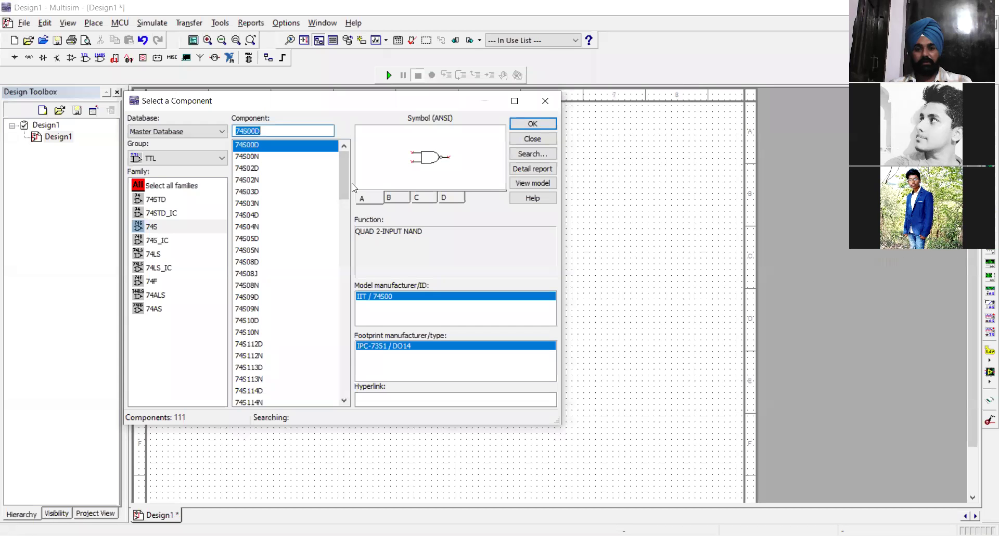
- Place one 74S86N two-input XOR gate from the 74S family above the NAND gates
{"action": "left_click_drag", "start_coordinate": [341, 173], "coordinate": [324, 365]}
{"action": "left_click", "coordinate": [257, 391]}
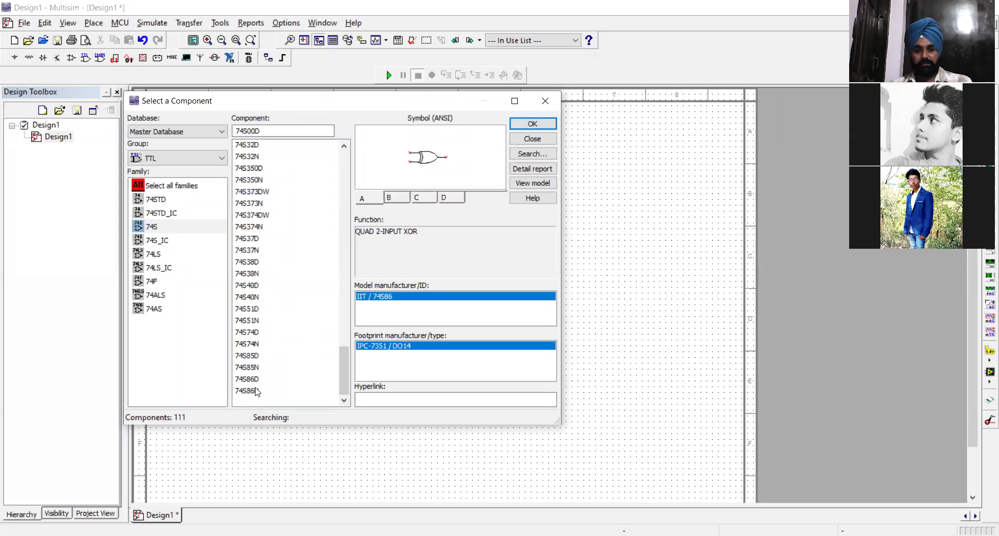
{"action": "left_click", "coordinate": [537, 125]}
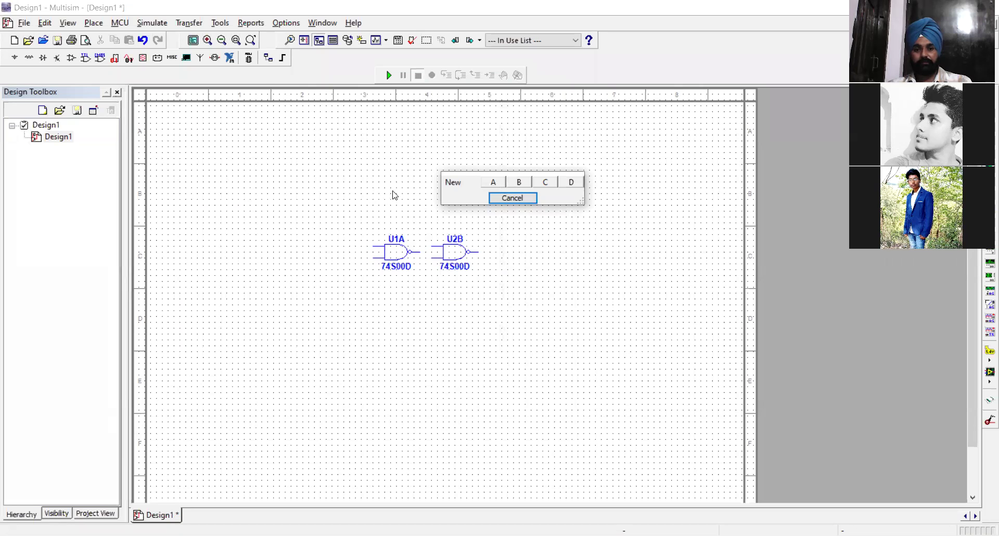
{"action": "left_click", "coordinate": [493, 182]}
{"action": "left_click", "coordinate": [394, 194]}
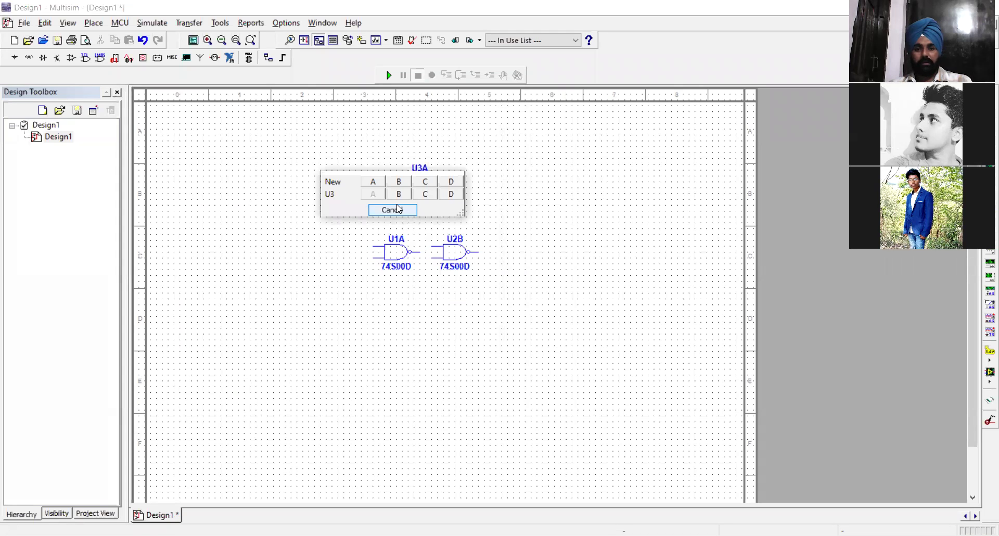
{"action": "left_click", "coordinate": [399, 209]}
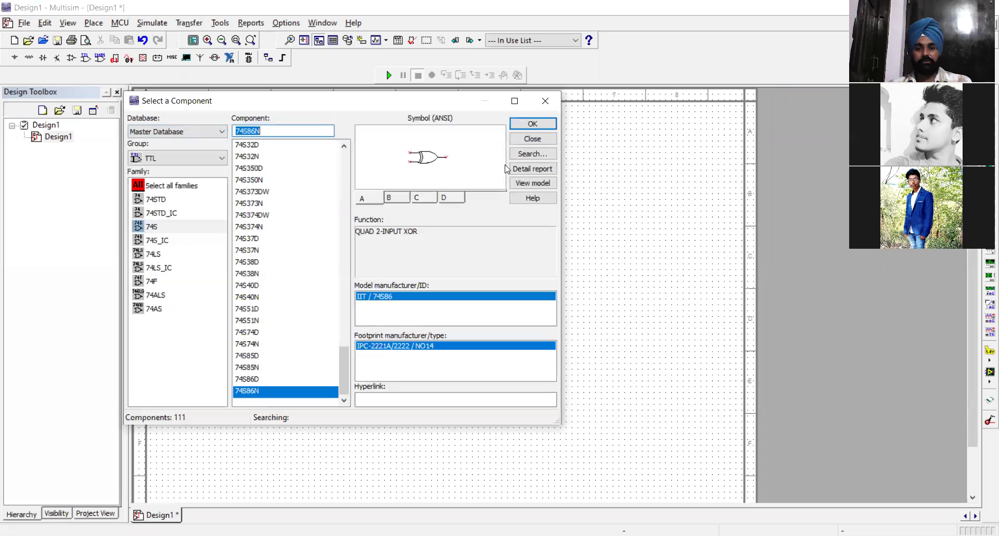
{"action": "left_click", "coordinate": [550, 101]}
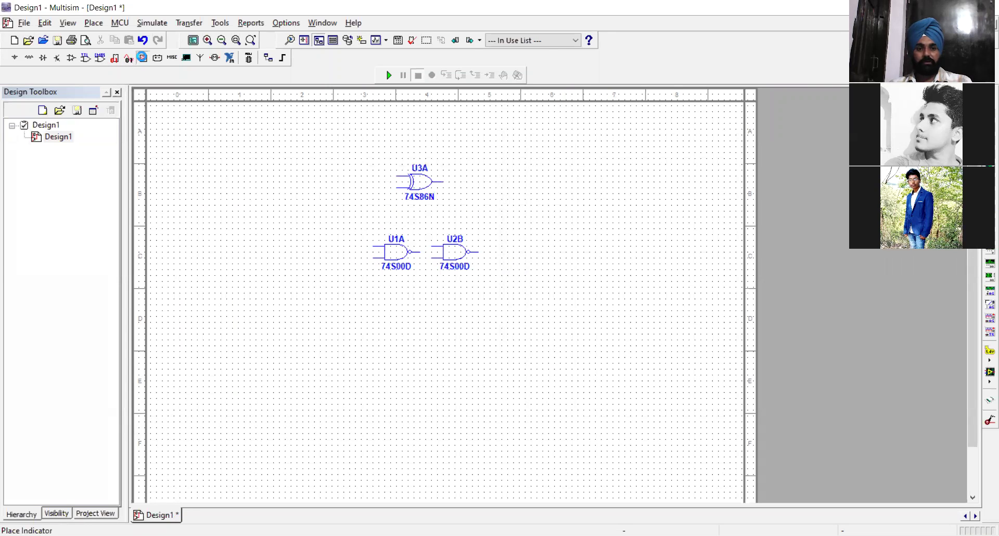
- Place a PROBE_DIG_BLUE beside the XOR gate's output and a PROBE_DIG_ORANGE beside the second NAND gate's output
{"action": "left_click", "coordinate": [128, 57]}
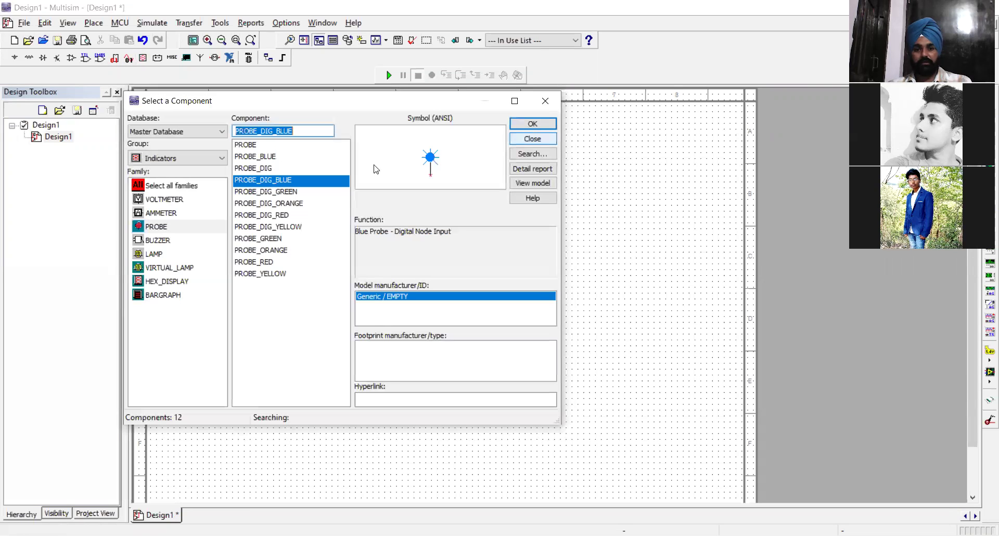
{"action": "left_click", "coordinate": [527, 125]}
{"action": "left_click", "coordinate": [501, 183]}
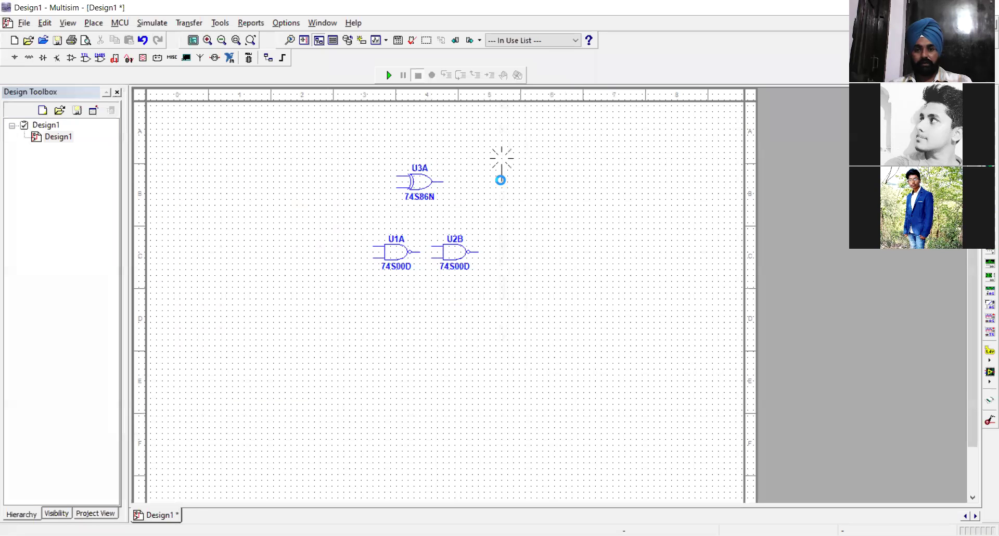
{"action": "left_click", "coordinate": [289, 203]}
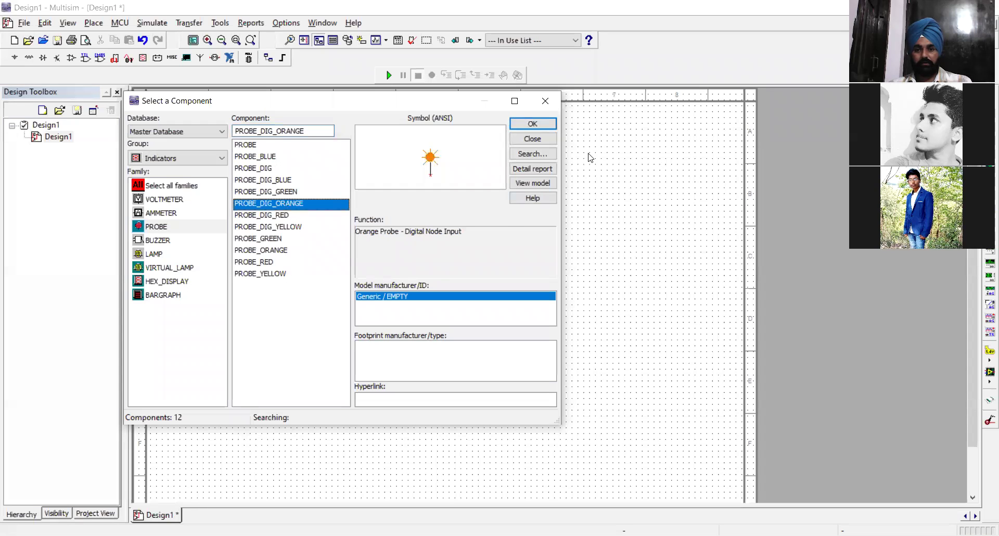
{"action": "left_click", "coordinate": [530, 125]}
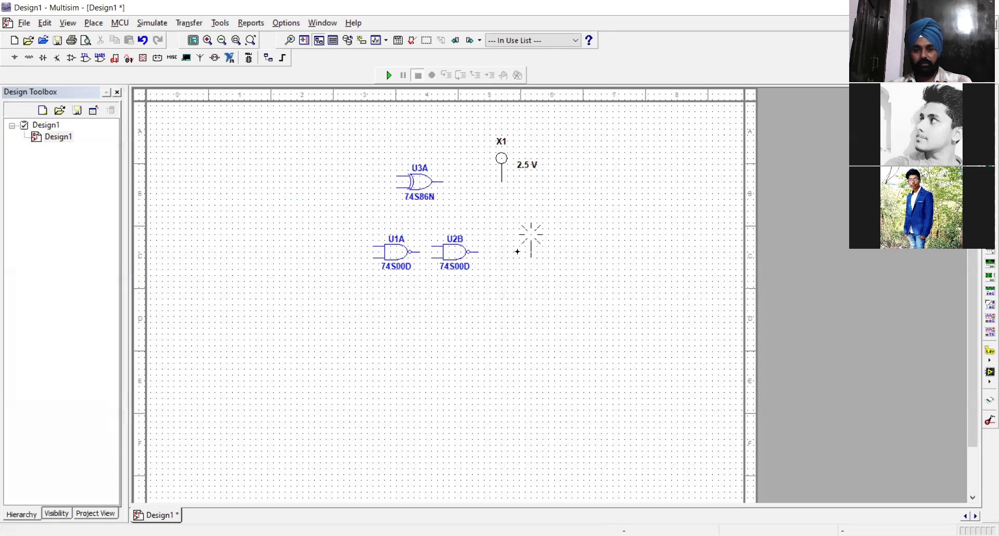
{"action": "left_click", "coordinate": [137, 207]}
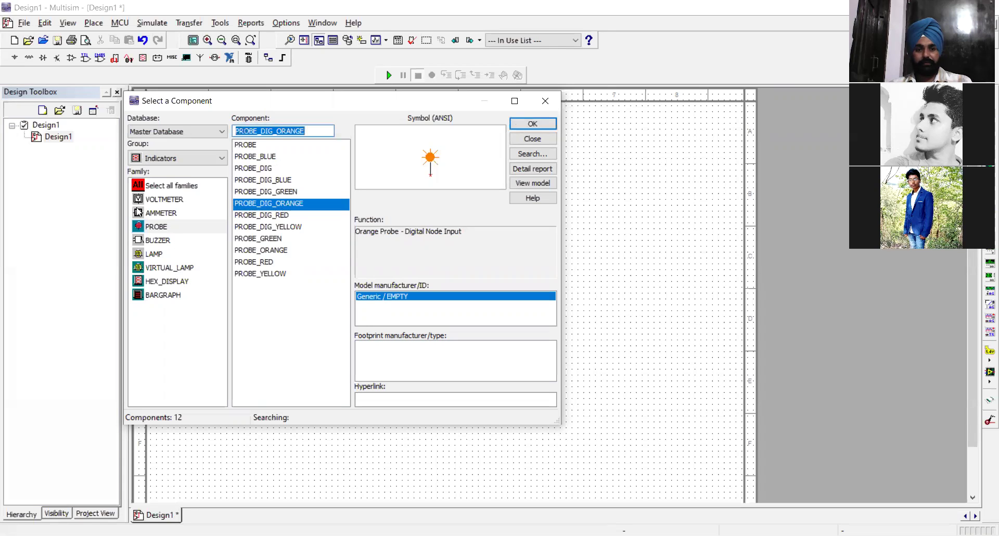
{"action": "left_click", "coordinate": [548, 100]}
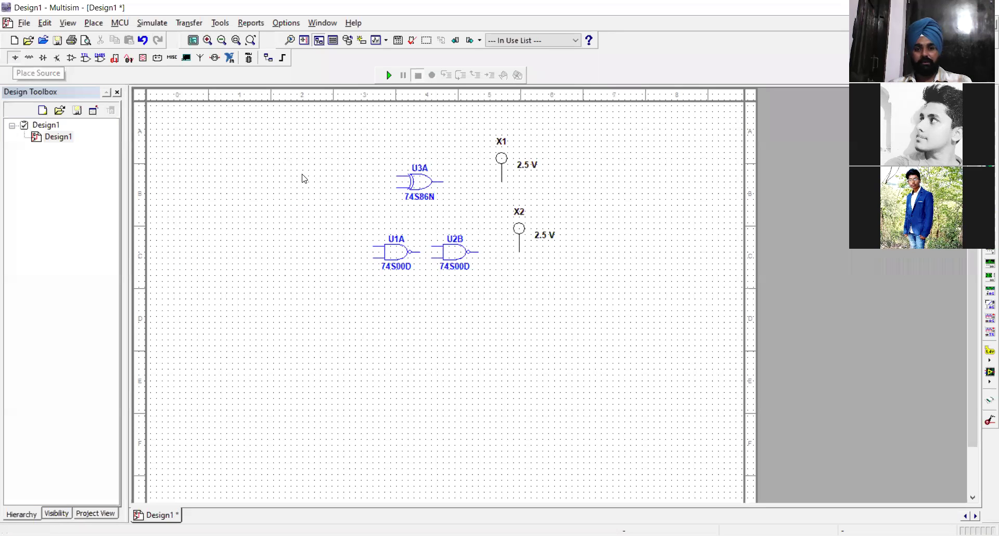
- Place two INTERACTIVE_DIGITAL_CONSTANT sources one above the other on the input side of the gates
{"action": "left_click", "coordinate": [215, 232]}
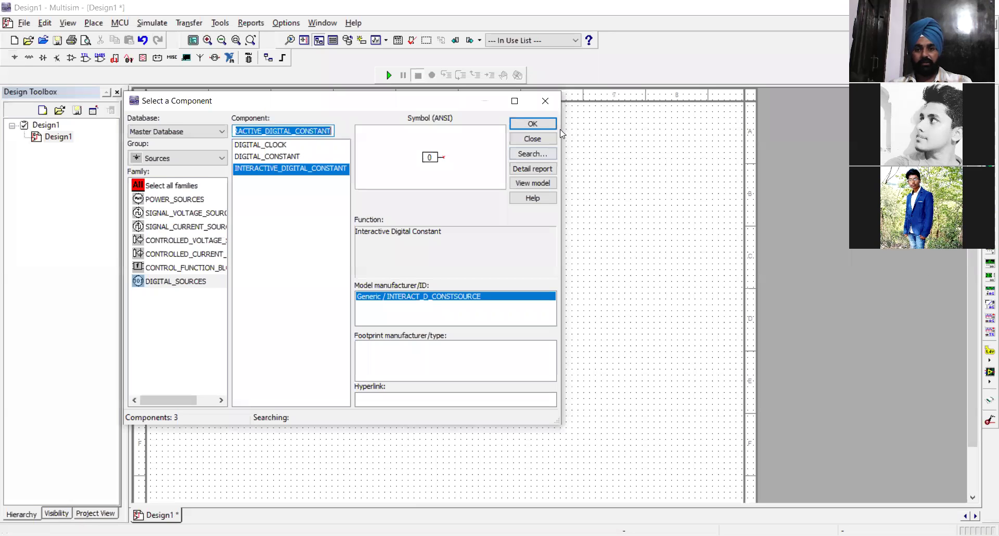
{"action": "left_click", "coordinate": [530, 122]}
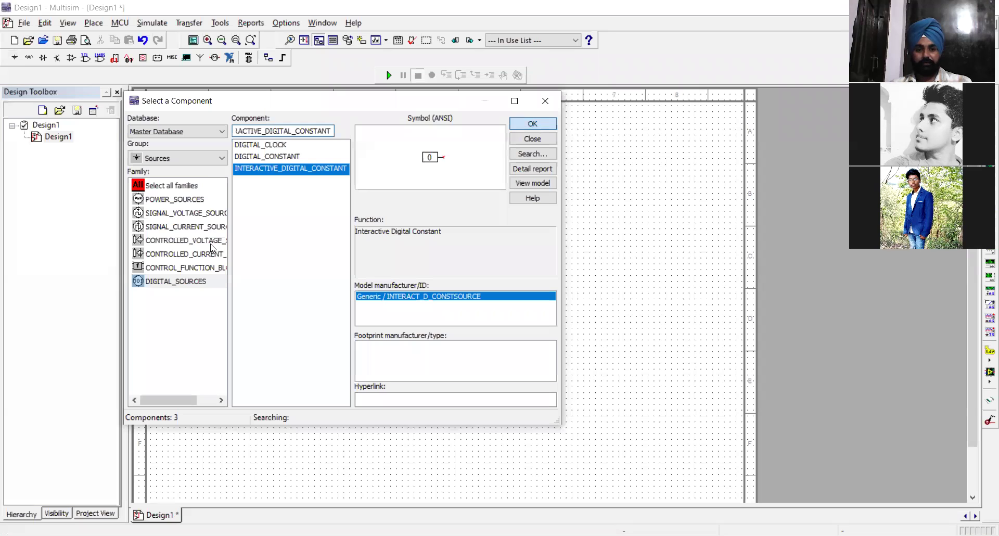
{"action": "left_click", "coordinate": [532, 140]}
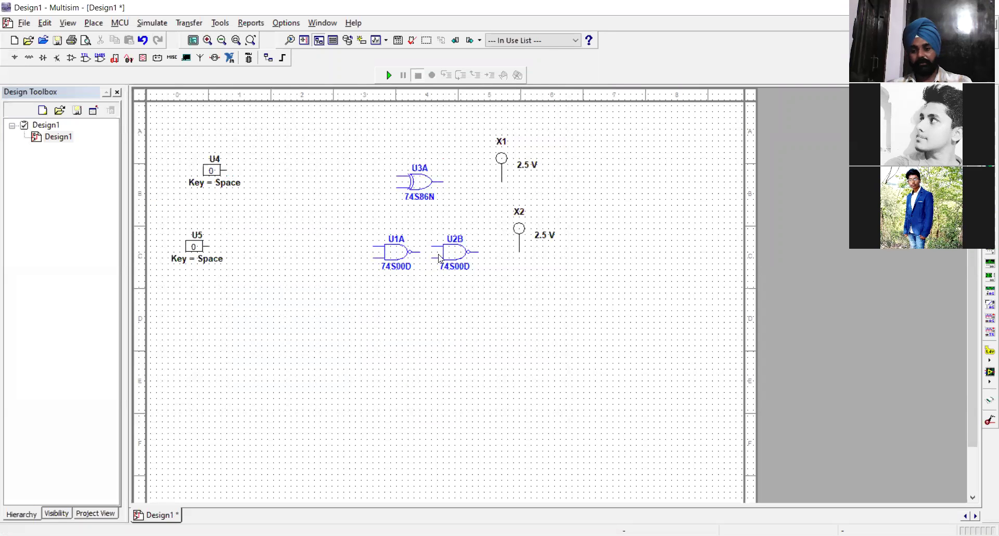
- Wire the XOR output to the blue probe, and the first NAND through both inputs of the second NAND to the orange probe
{"action": "left_click", "coordinate": [445, 182]}
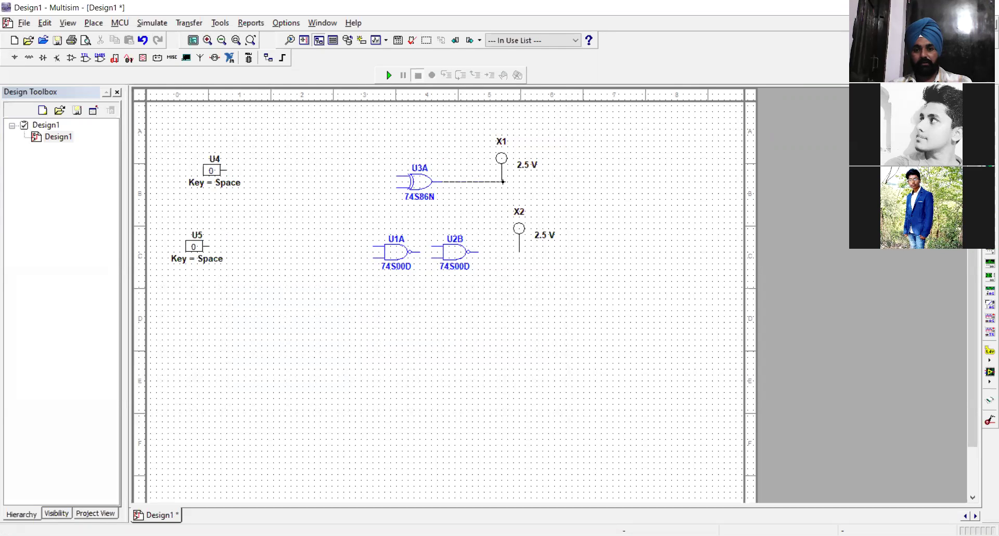
{"action": "left_click", "coordinate": [502, 181]}
{"action": "left_click", "coordinate": [518, 251]}
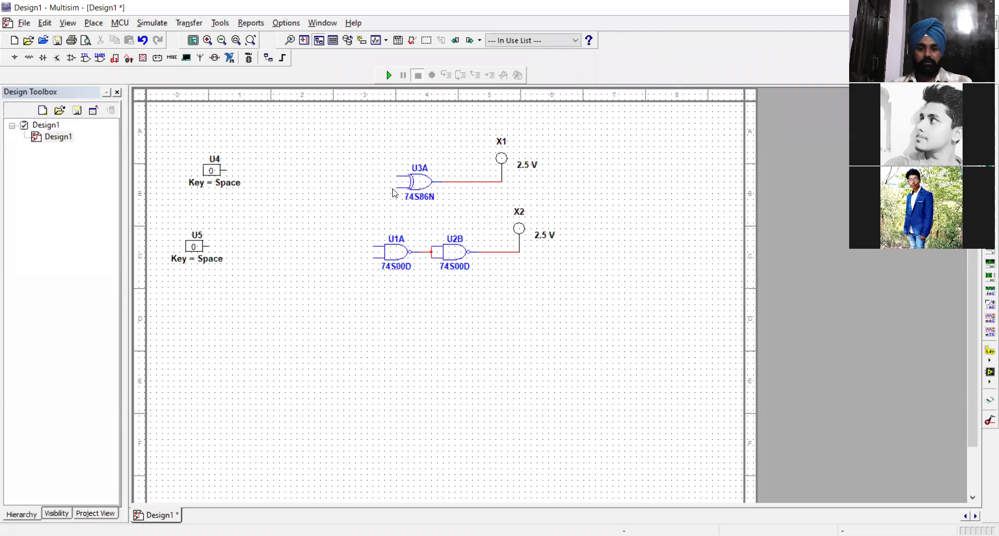
- Wire the upper digital constant to the XOR gate's upper input and the lower constant to the first NAND gate's lower input
{"action": "left_click", "coordinate": [228, 170]}
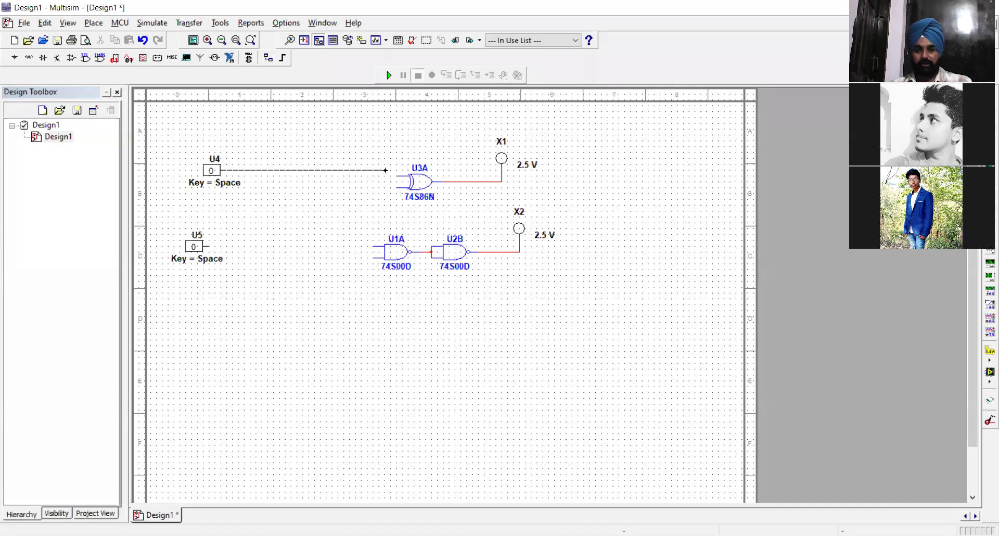
{"action": "left_click", "coordinate": [396, 175]}
{"action": "left_click", "coordinate": [370, 257]}
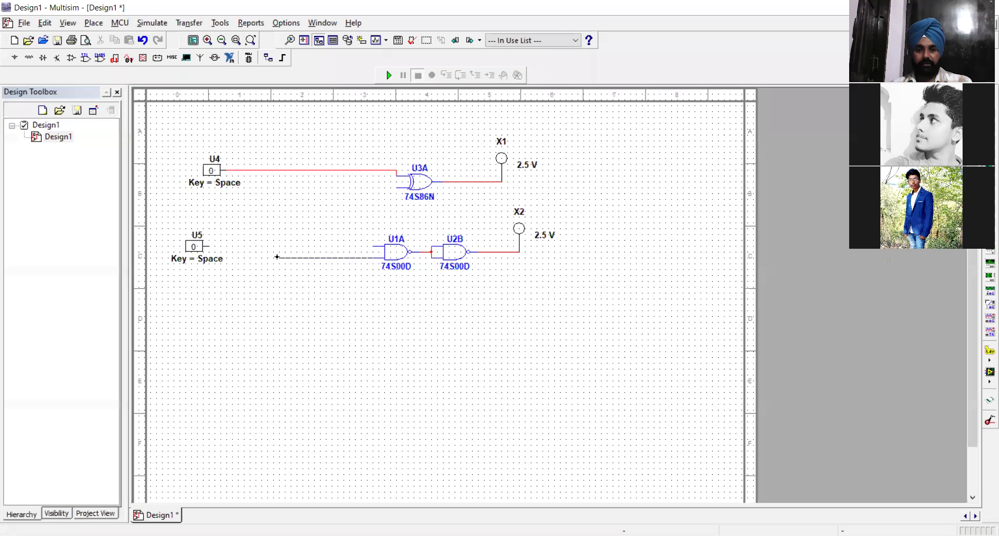
{"action": "left_click", "coordinate": [209, 247]}
- Branch the upper constant's wire to the first NAND gate's upper input and the lower constant's wire to the XOR gate's lower input
{"action": "left_click", "coordinate": [373, 246]}
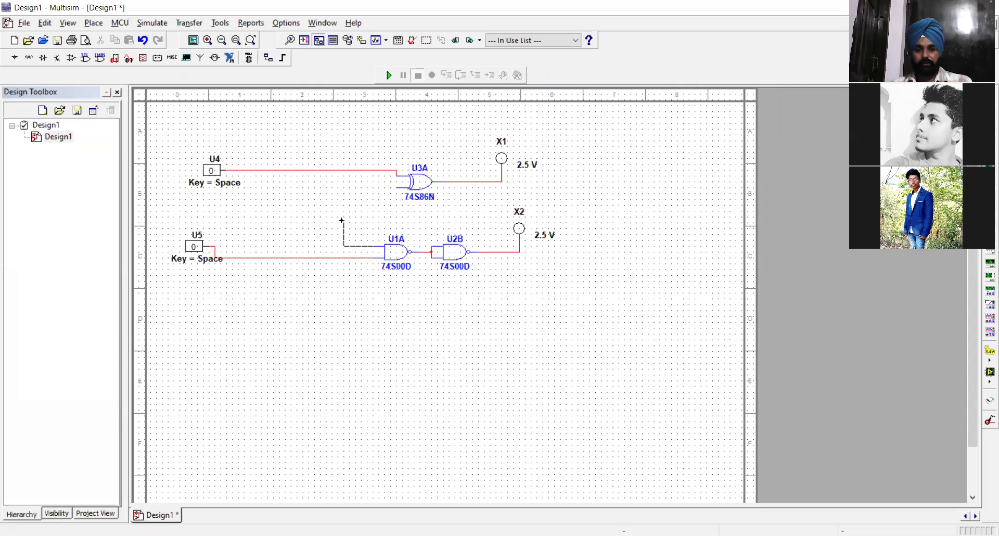
{"action": "left_click", "coordinate": [343, 171]}
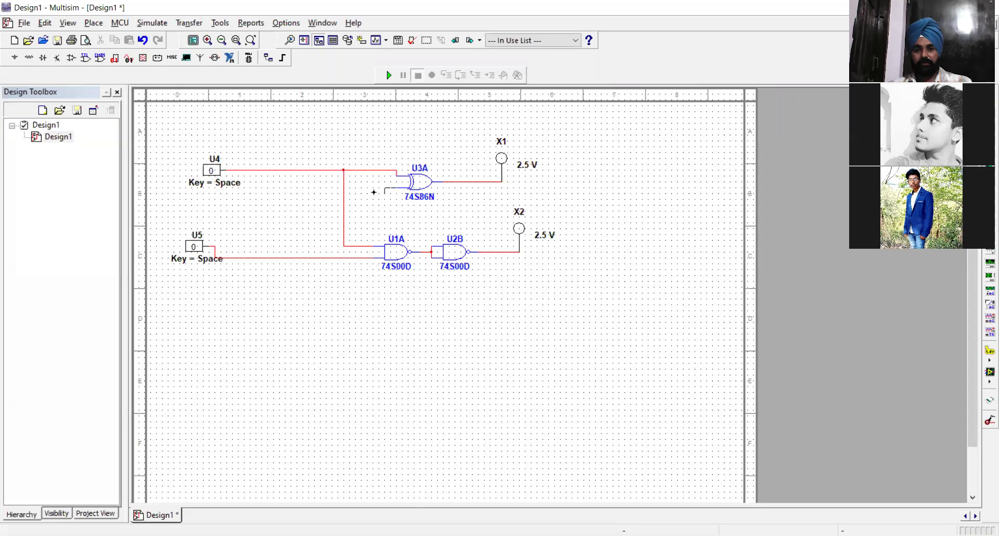
{"action": "left_click", "coordinate": [270, 258]}
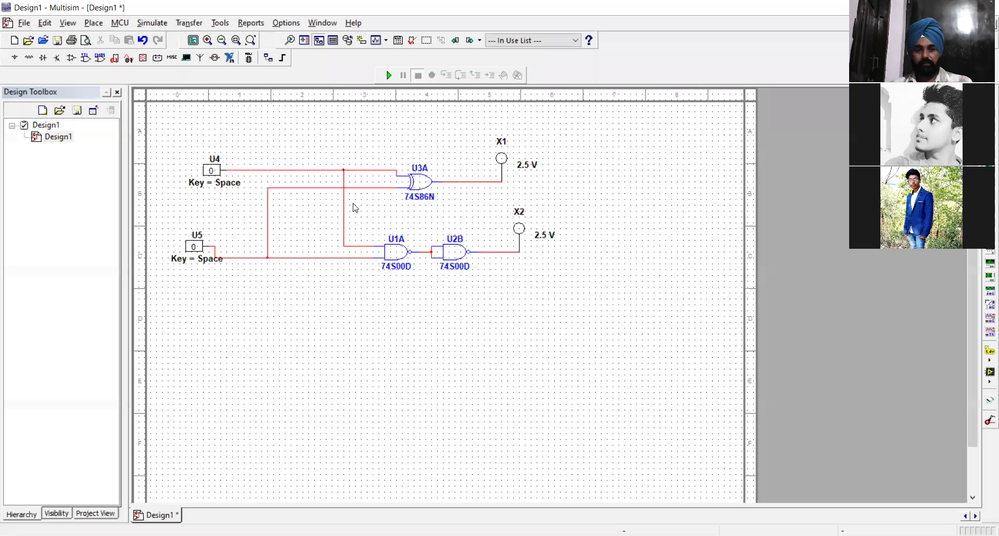
- Change the colour of the lower digital constant's wire to blue
{"action": "right_click", "coordinate": [369, 188]}
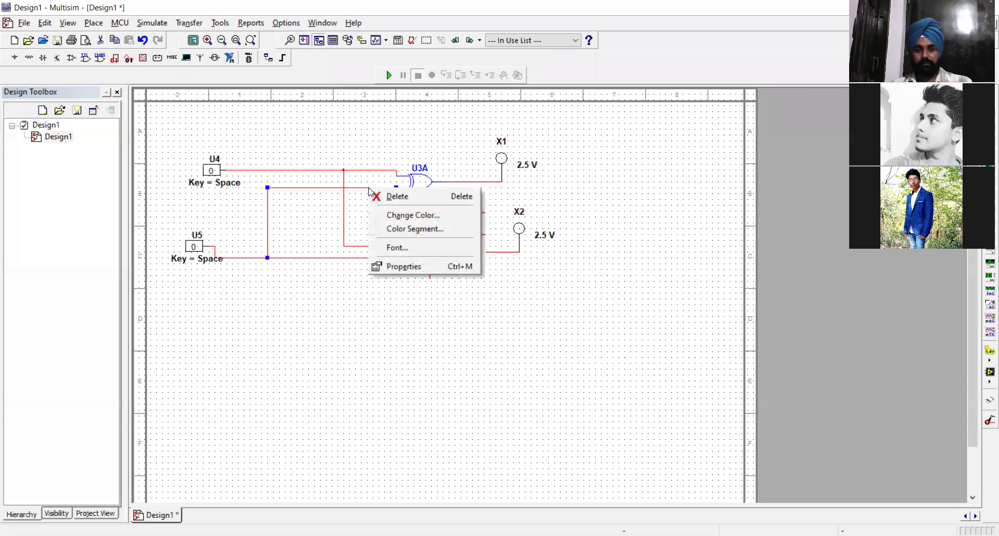
{"action": "left_click", "coordinate": [402, 216]}
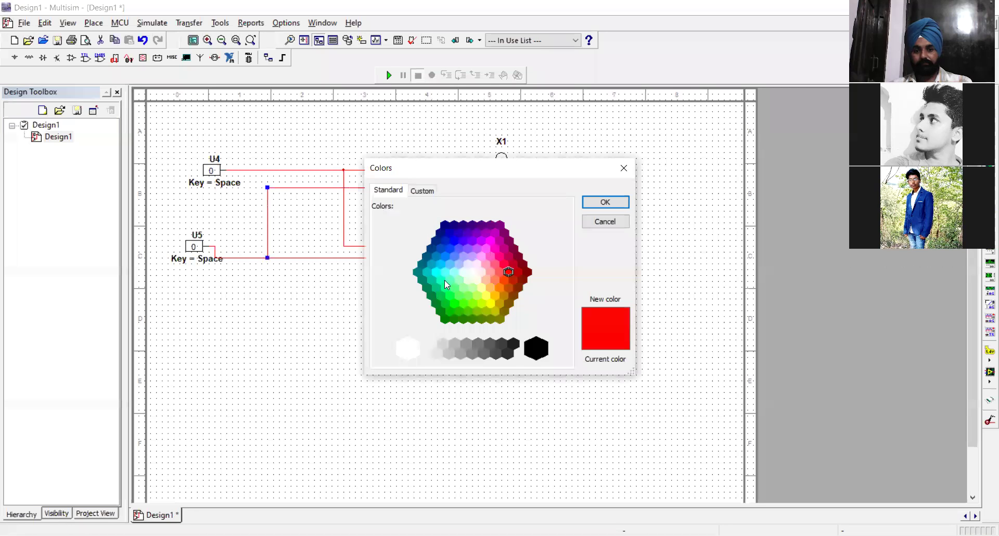
{"action": "left_click", "coordinate": [453, 239]}
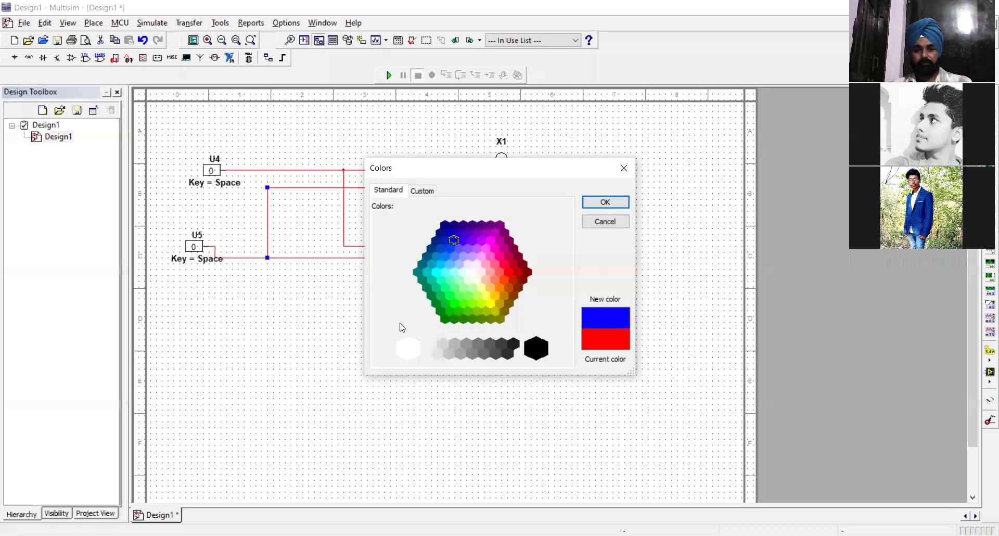
{"action": "key", "text": "Return"}
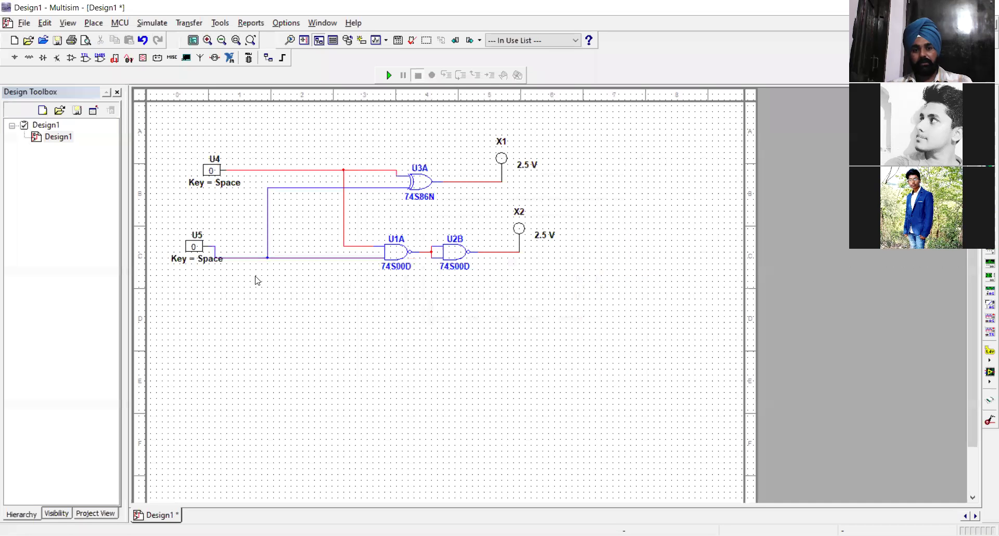
- Set the lower digital constant's reference designator to B
{"action": "left_click", "coordinate": [200, 238]}
{"action": "double_click", "coordinate": [201, 240]}
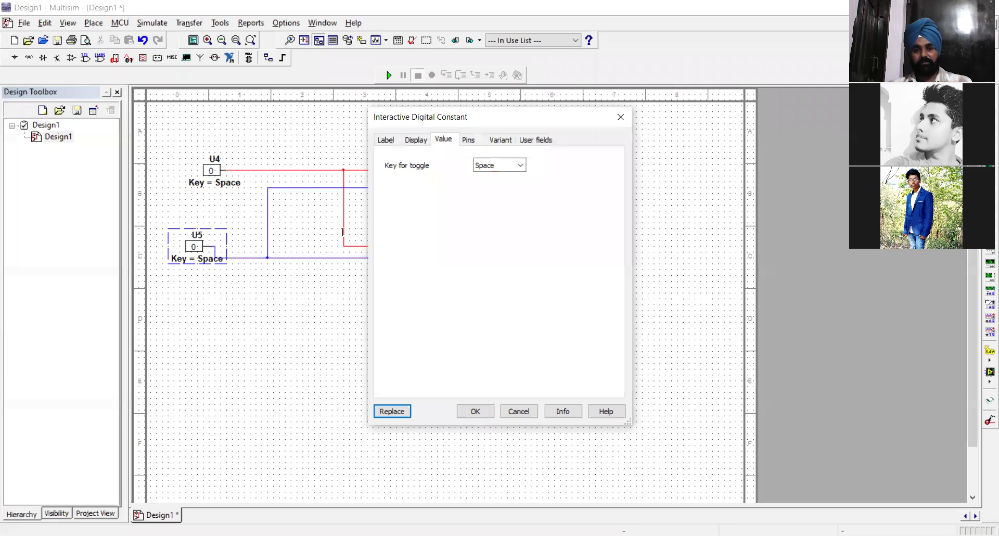
{"action": "left_click", "coordinate": [385, 139]}
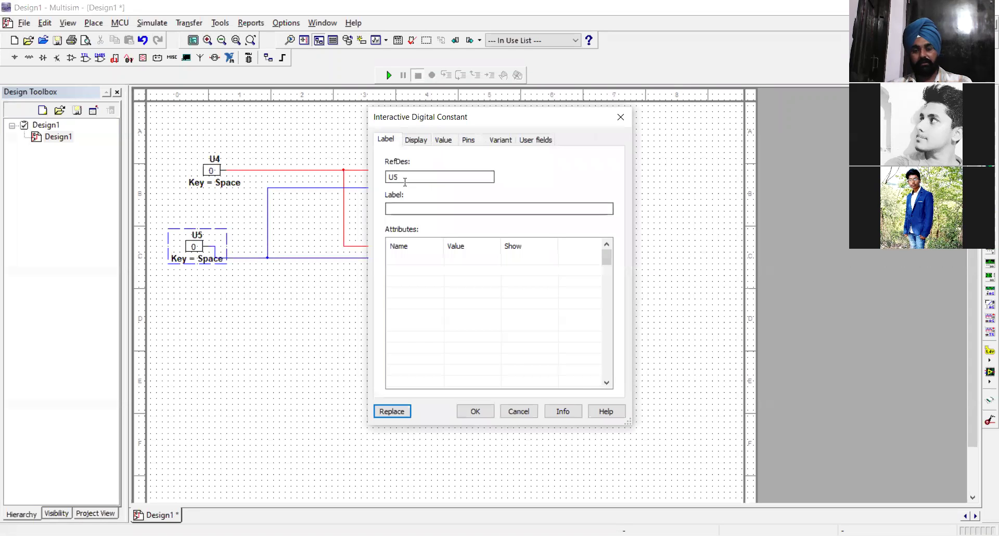
{"action": "key", "text": "Tab"}
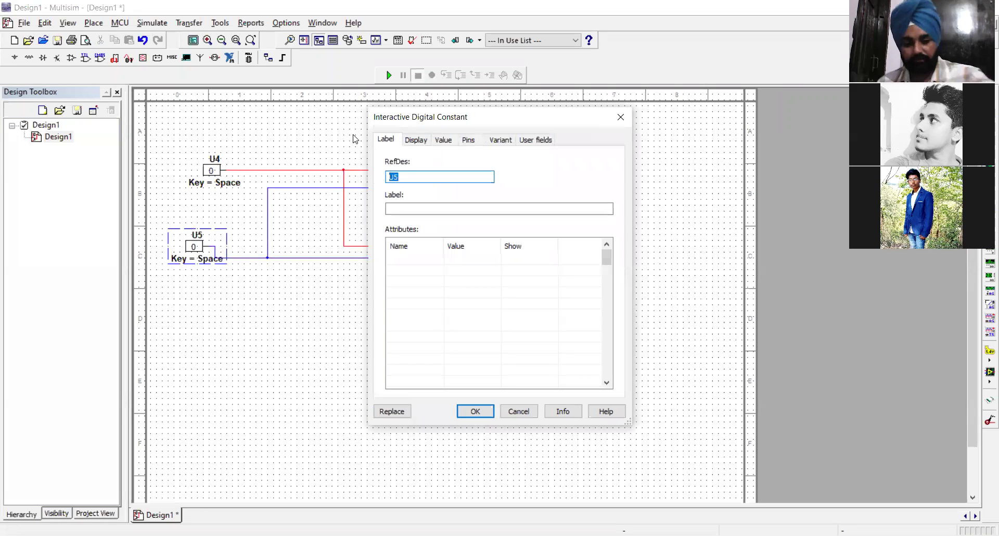
{"action": "type", "text": "B"}
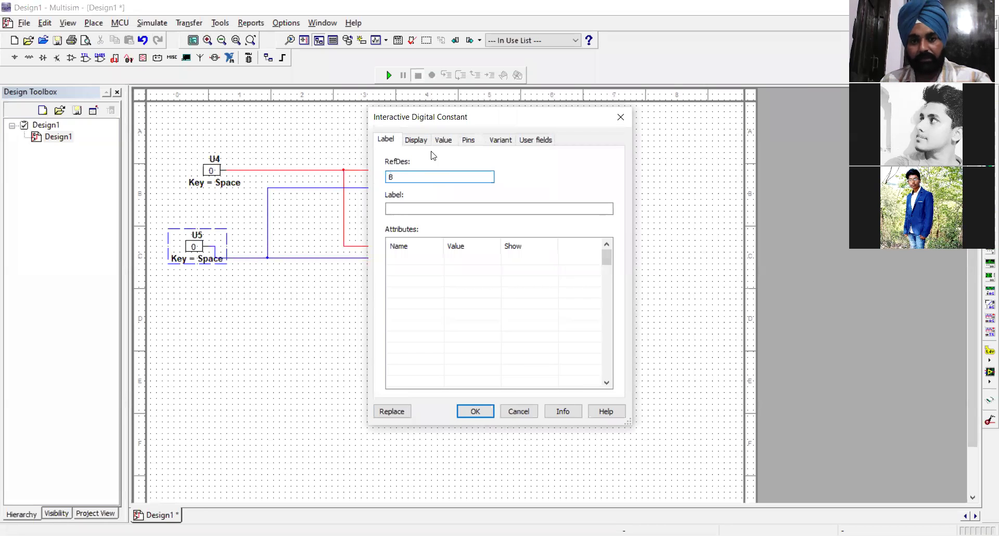
{"action": "left_click", "coordinate": [474, 410]}
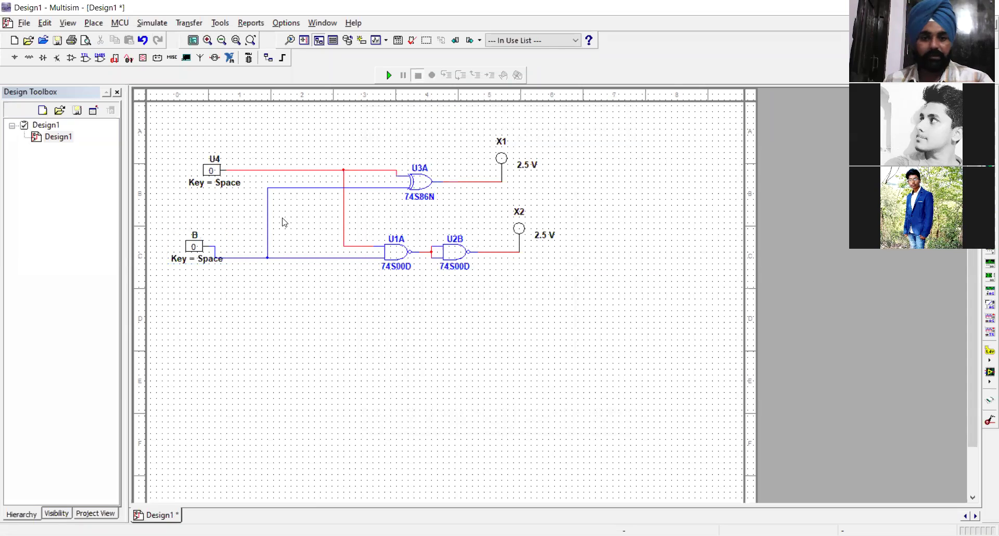
- Set the reference designator of the digital constant feeding the XOR gate's upper input to A
{"action": "left_click", "coordinate": [214, 160]}
{"action": "double_click", "coordinate": [213, 160]}
{"action": "double_click", "coordinate": [389, 177]}
{"action": "type", "text": "A"}
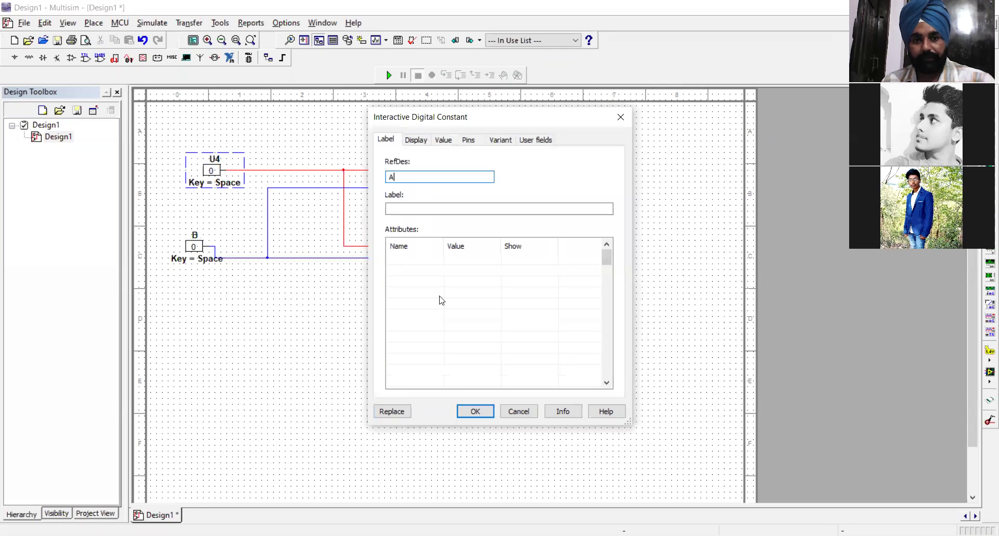
{"action": "left_click", "coordinate": [479, 413]}
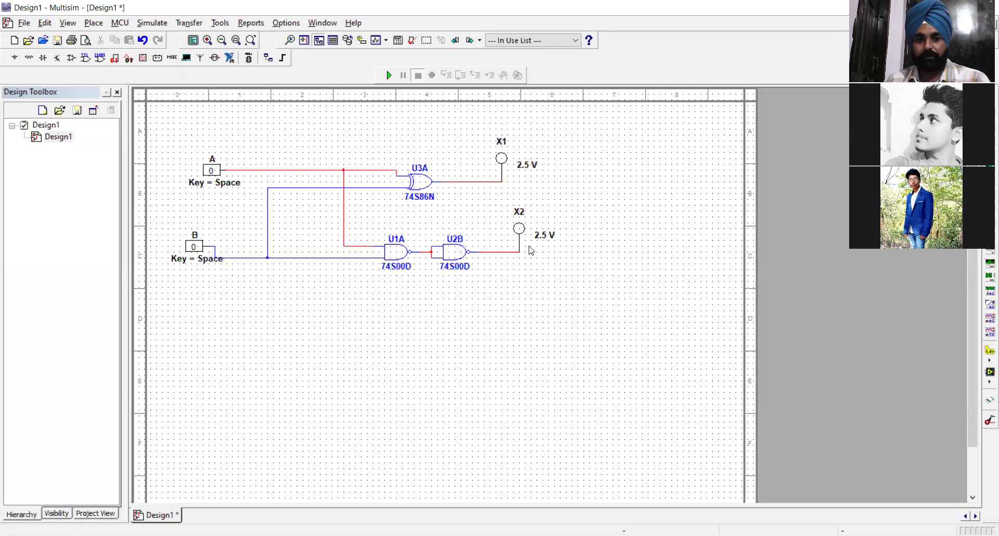
- Set the reference designator of the blue probe on the XOR gate's output to CARRY
{"action": "double_click", "coordinate": [504, 157]}
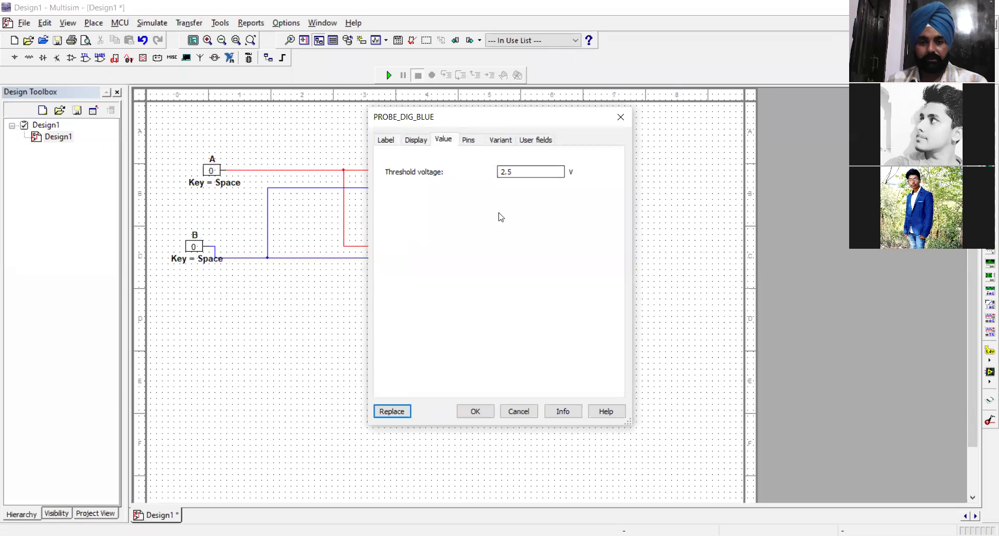
{"action": "left_click", "coordinate": [391, 148]}
{"action": "left_click_drag", "start_coordinate": [401, 176], "coordinate": [370, 178]}
{"action": "type", "text": "C"}
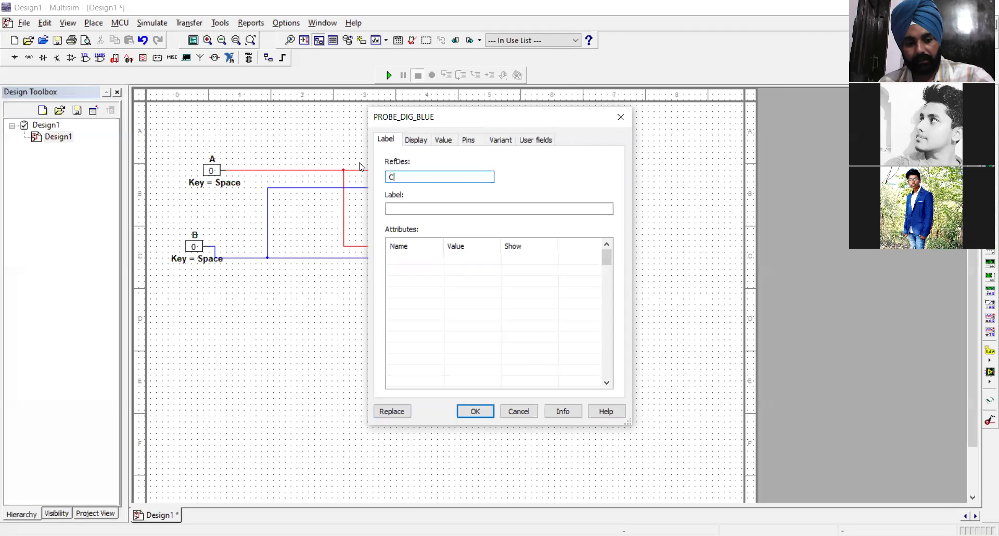
{"action": "type", "text": "ARRY"}
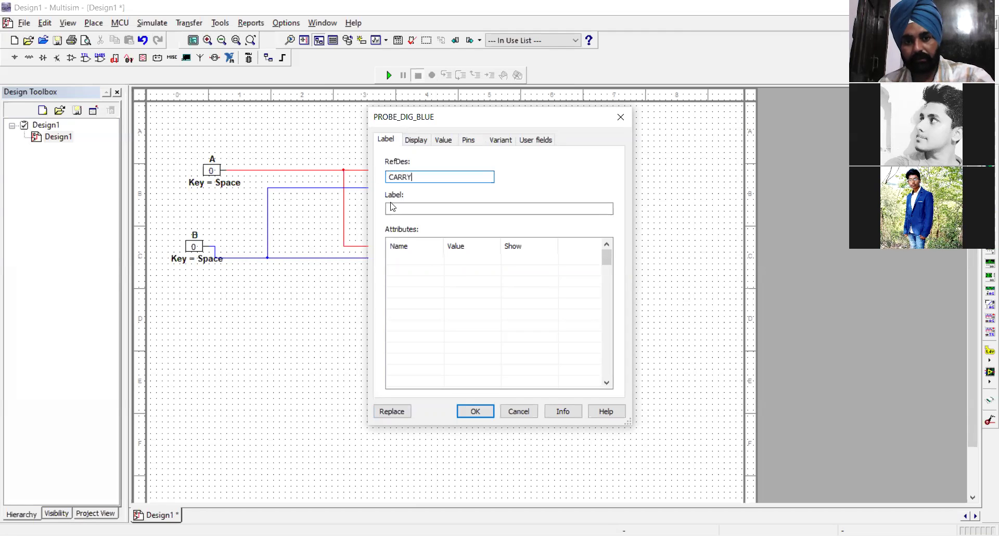
{"action": "left_click", "coordinate": [476, 409]}
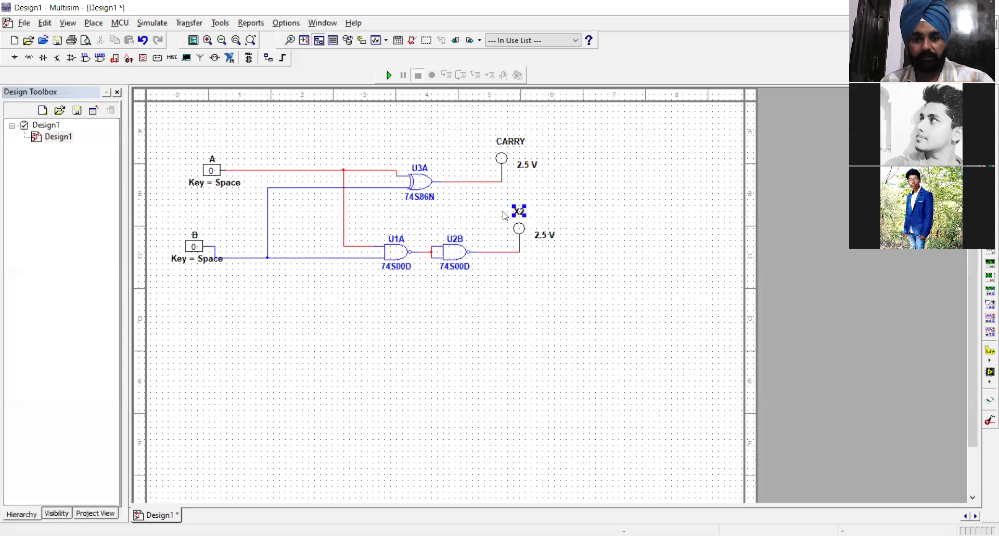
- Set the reference designator of the orange probe on the second NAND gate's output to SUM
{"action": "double_click", "coordinate": [518, 214]}
{"action": "left_click", "coordinate": [386, 140]}
{"action": "left_click_drag", "start_coordinate": [409, 174], "coordinate": [378, 183]}
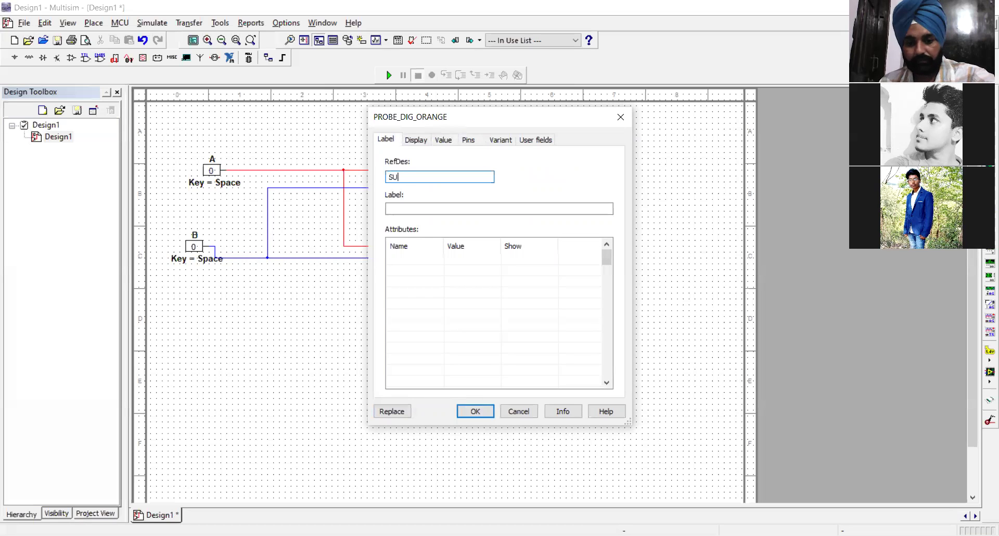
{"action": "left_click", "coordinate": [484, 415]}
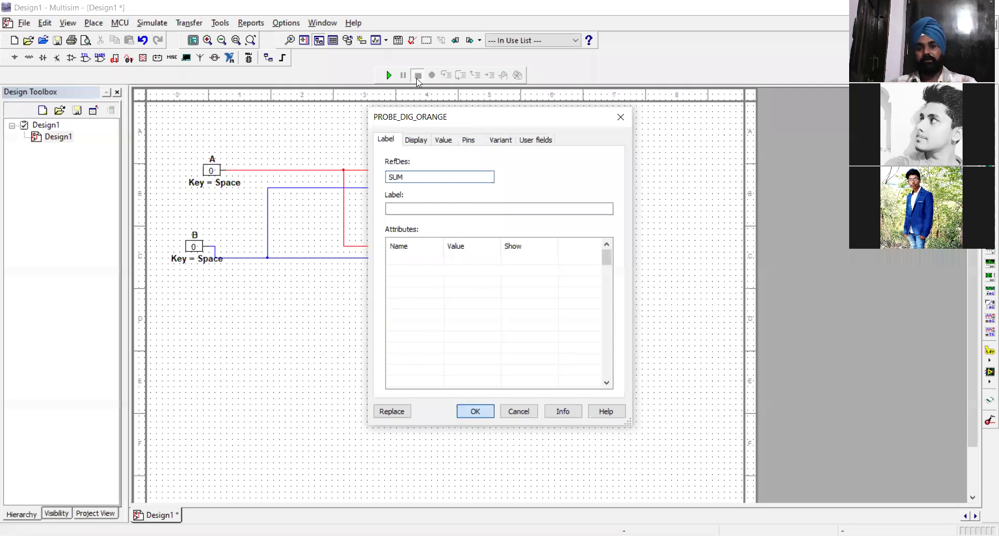
- Start the simulation and switch input B to 1
{"action": "left_click", "coordinate": [388, 75]}
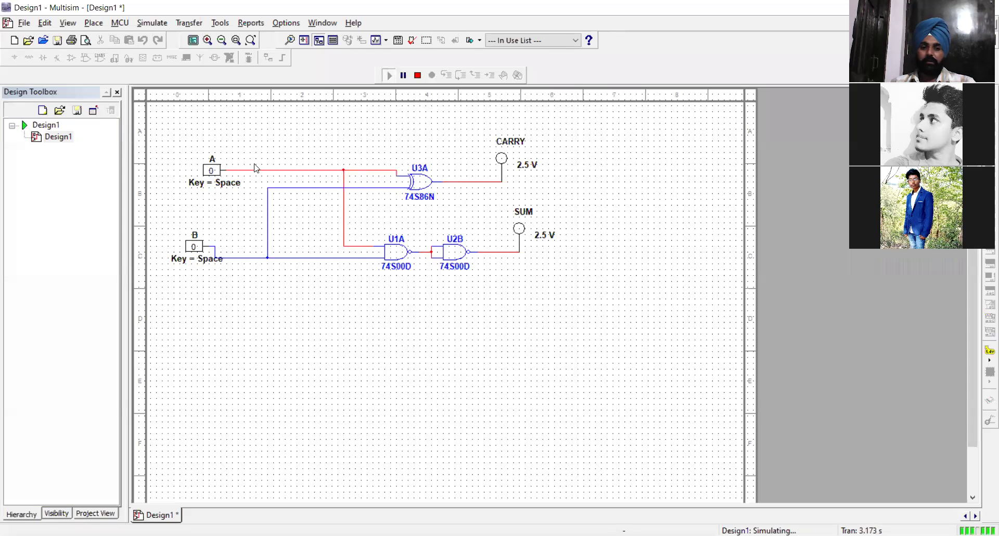
{"action": "left_click", "coordinate": [196, 247]}
- Try to change the blue probe's reference designator to SUM while the simulation is running
{"action": "left_click", "coordinate": [510, 142]}
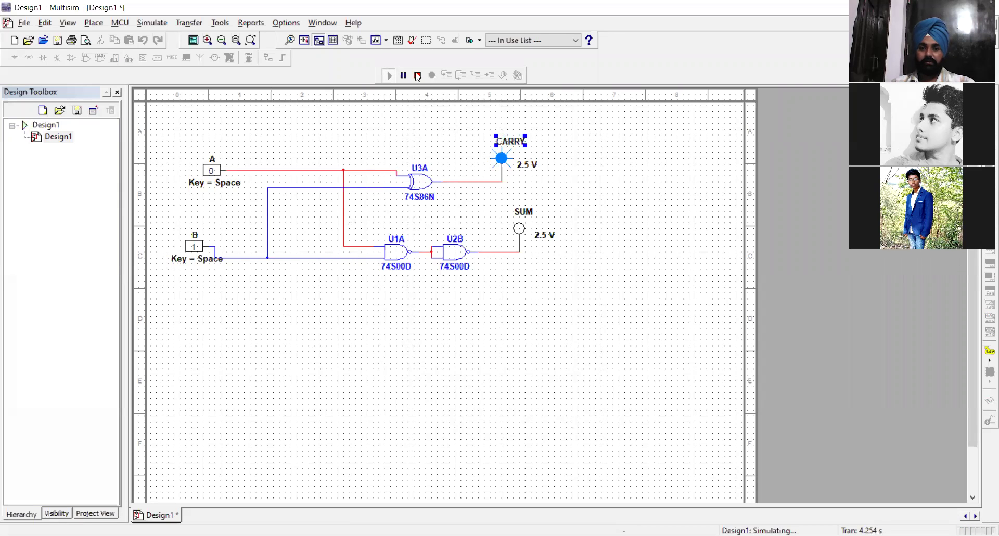
{"action": "key", "text": "ctrl+m"}
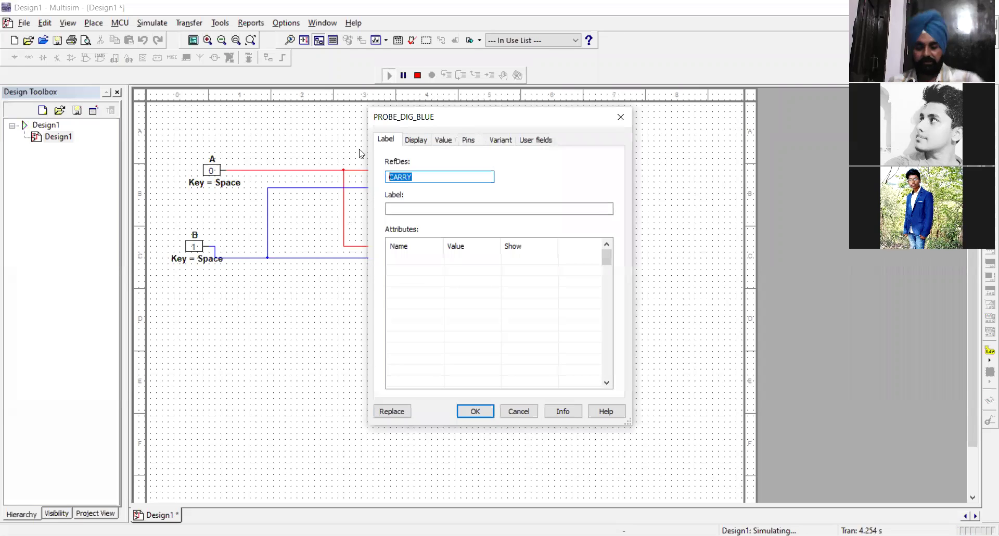
{"action": "type", "text": "SUM"}
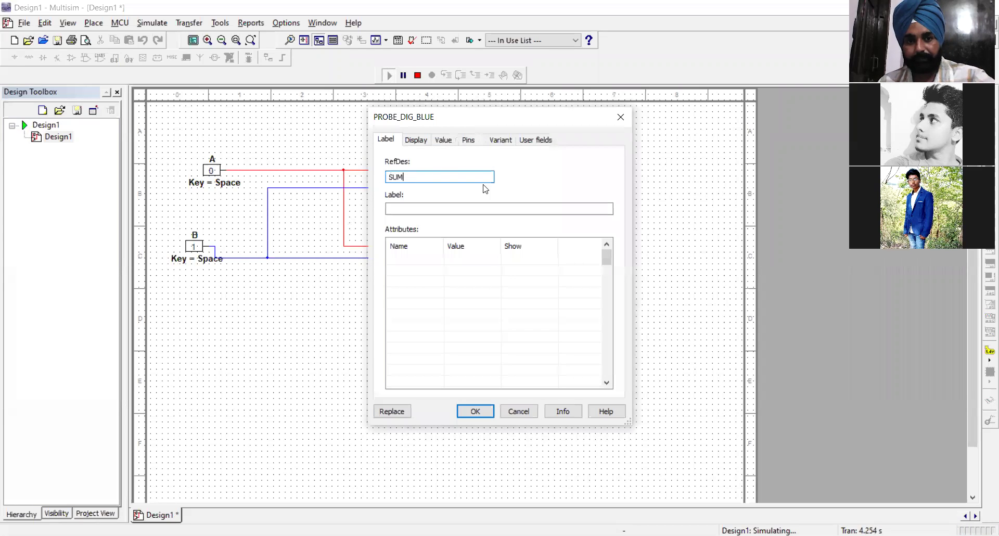
{"action": "left_click", "coordinate": [475, 412]}
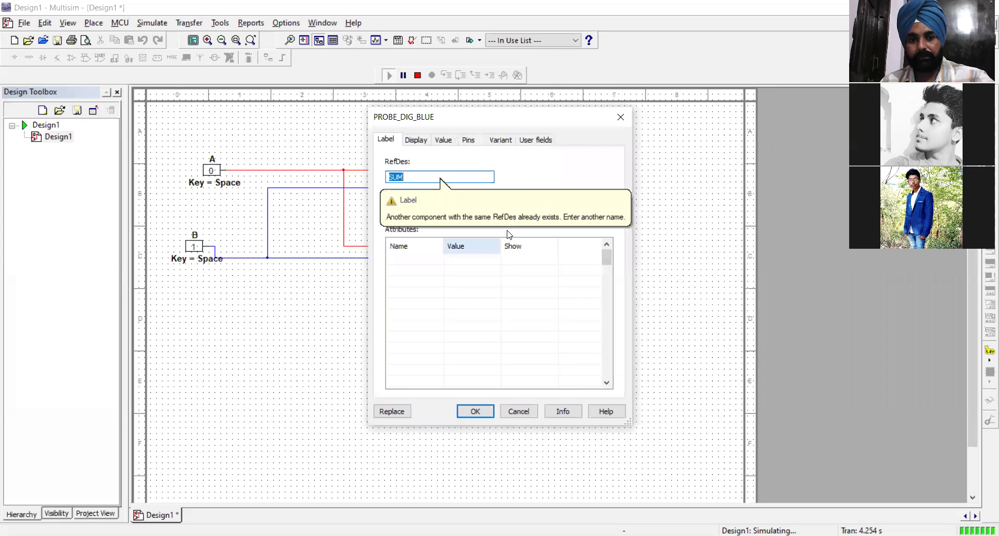
{"action": "left_click", "coordinate": [622, 117]}
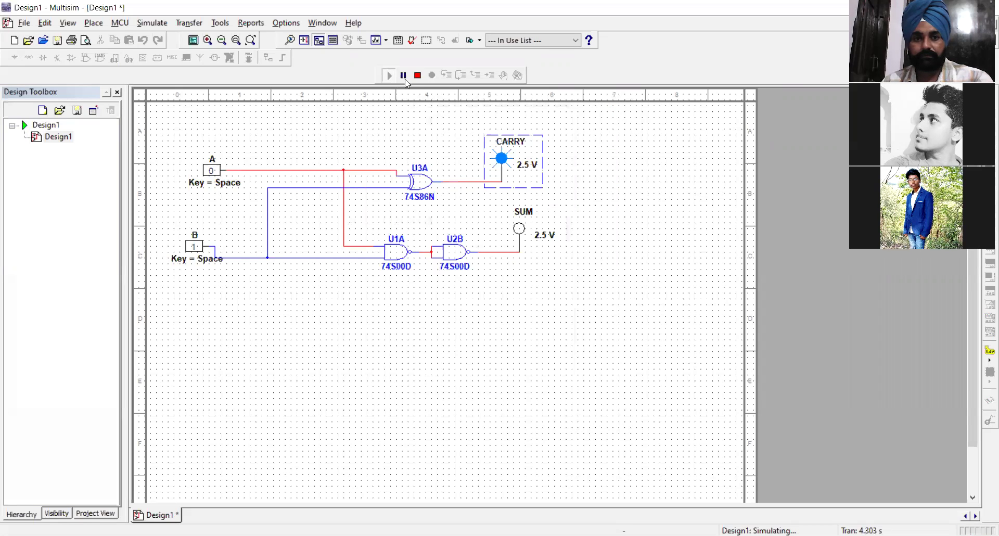
- Stop the simulation and try again to change the blue probe's reference designator to SUM
{"action": "left_click", "coordinate": [418, 75]}
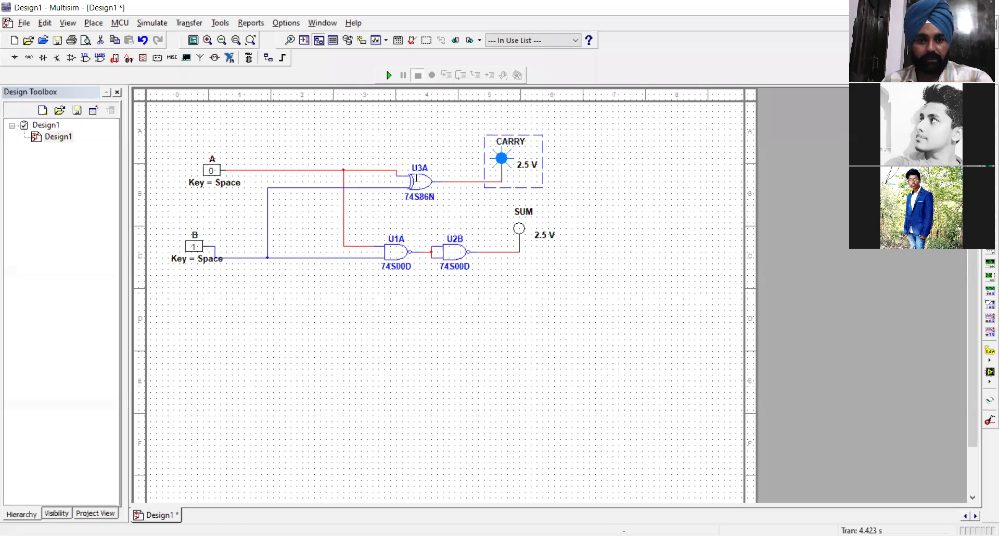
{"action": "key", "text": "ctrl+m"}
{"action": "type", "text": "SUM"}
{"action": "left_click", "coordinate": [470, 414]}
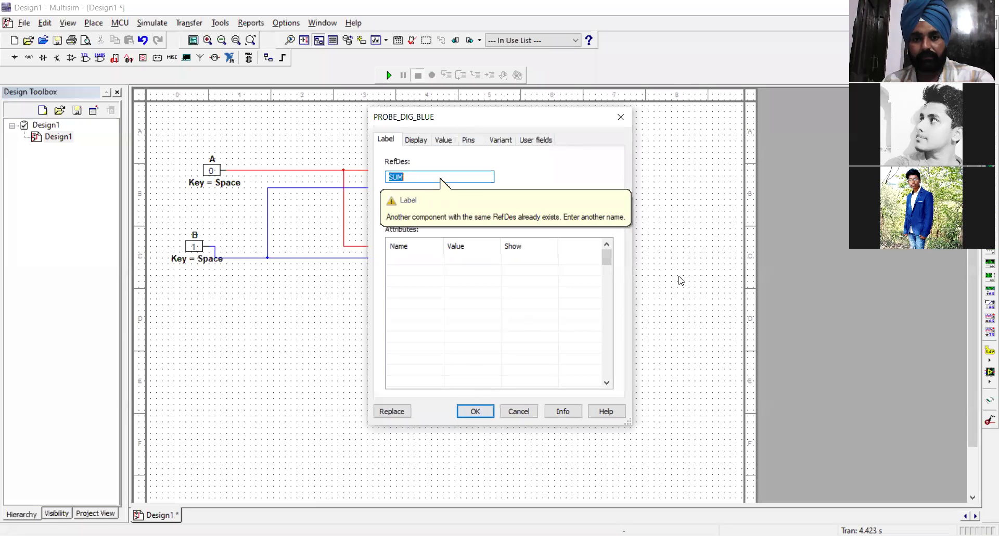
{"action": "left_click", "coordinate": [620, 116]}
- Try to change the orange probe's reference designator to CARRY
{"action": "left_click", "coordinate": [525, 212]}
{"action": "double_click", "coordinate": [527, 212]}
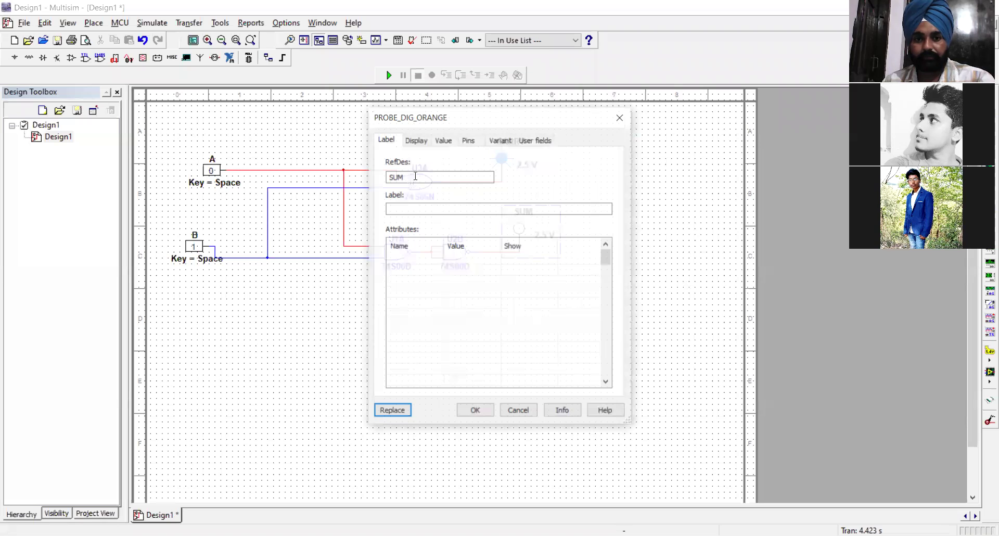
{"action": "key", "text": "ctrl+a"}
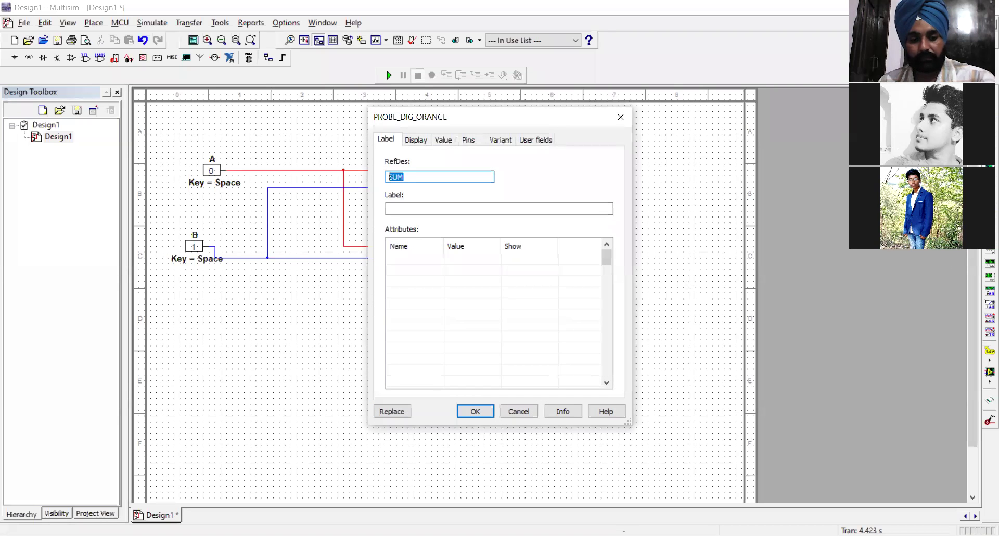
{"action": "type", "text": "CARRY"}
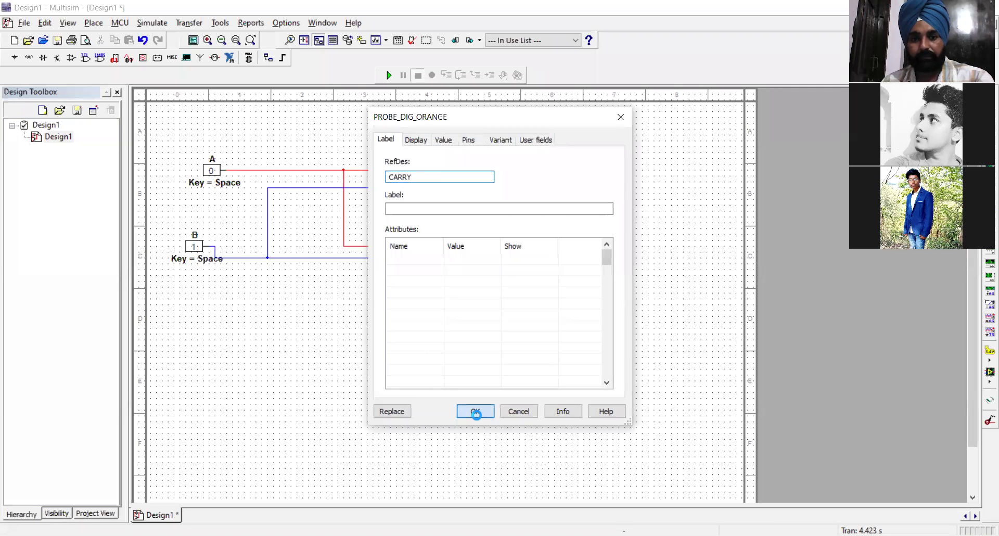
{"action": "left_click", "coordinate": [475, 412]}
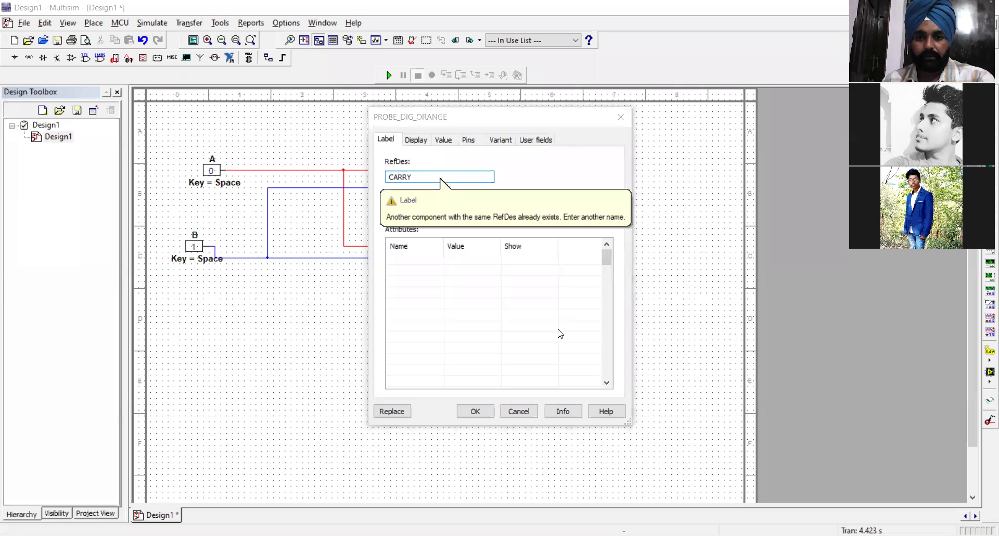
{"action": "left_click", "coordinate": [514, 412]}
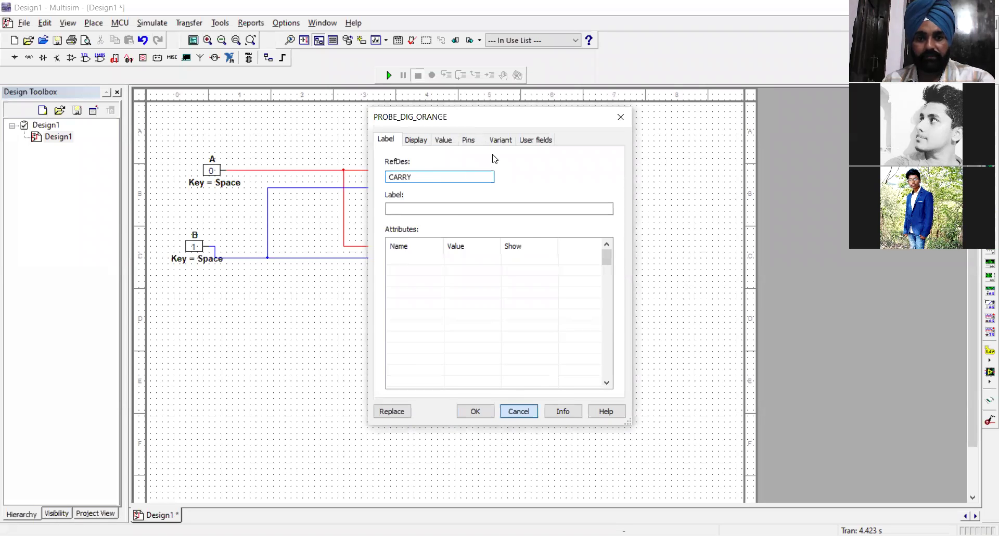
- Change the blue probe's reference designator to S to free the name CARRY
{"action": "double_click", "coordinate": [510, 142]}
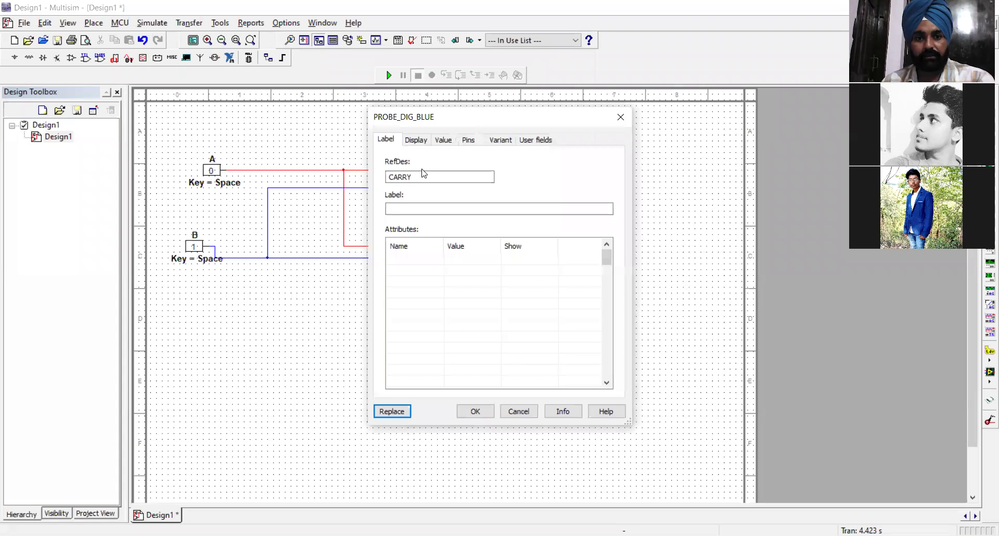
{"action": "double_click", "coordinate": [383, 177]}
{"action": "type", "text": "S"}
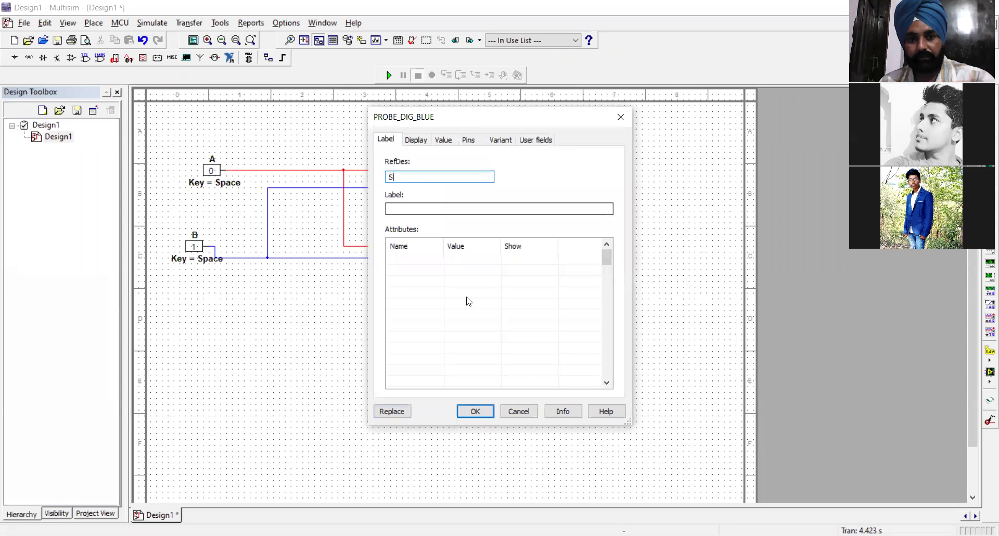
{"action": "left_click", "coordinate": [475, 411]}
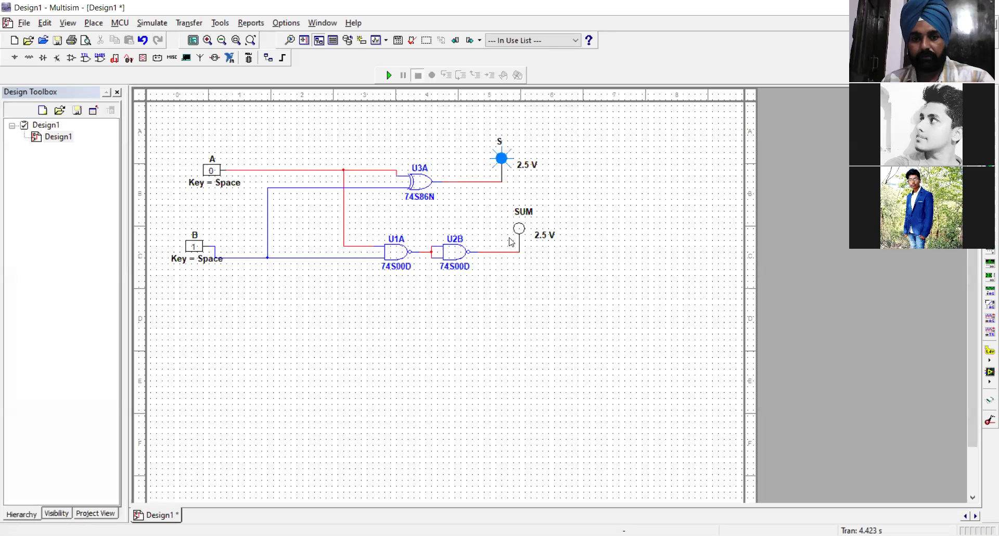
- Change the reference designator of the orange probe on the second NAND gate's output to CARRY
{"action": "double_click", "coordinate": [523, 211]}
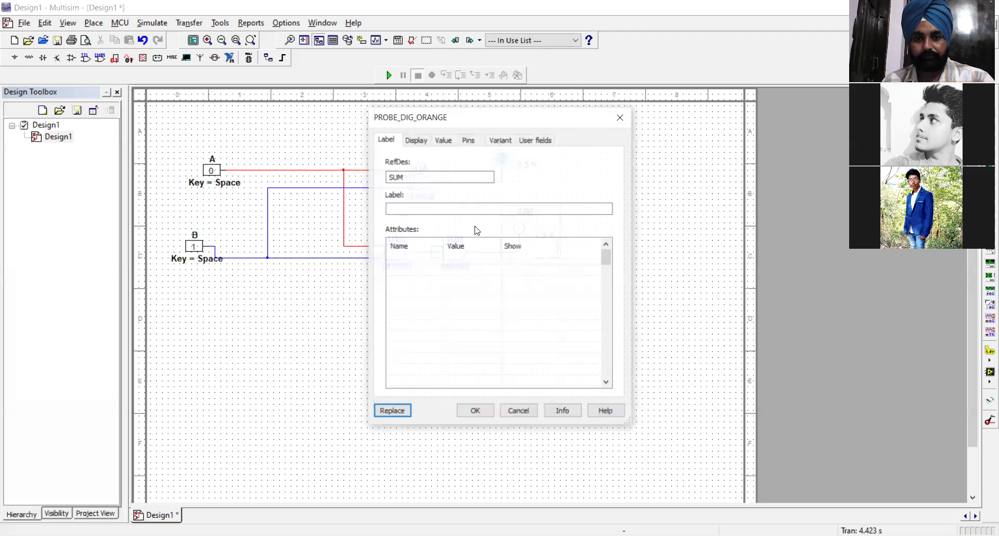
{"action": "type", "text": "C"}
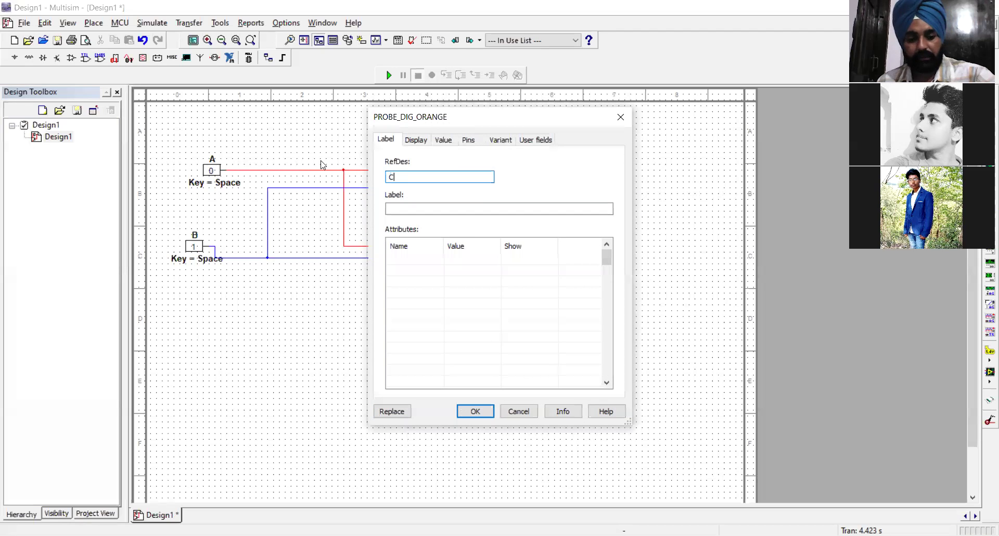
{"action": "type", "text": "ARRY"}
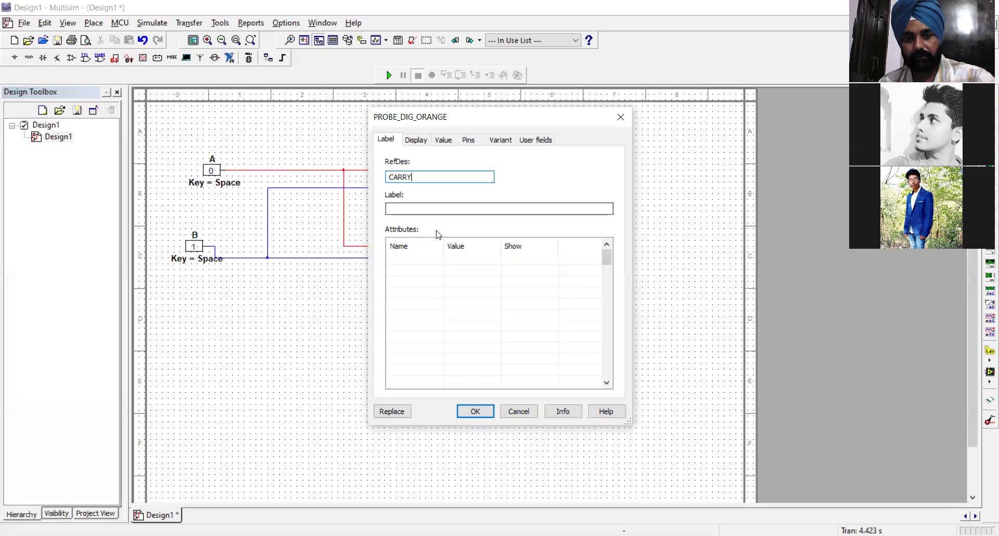
{"action": "left_click", "coordinate": [475, 411]}
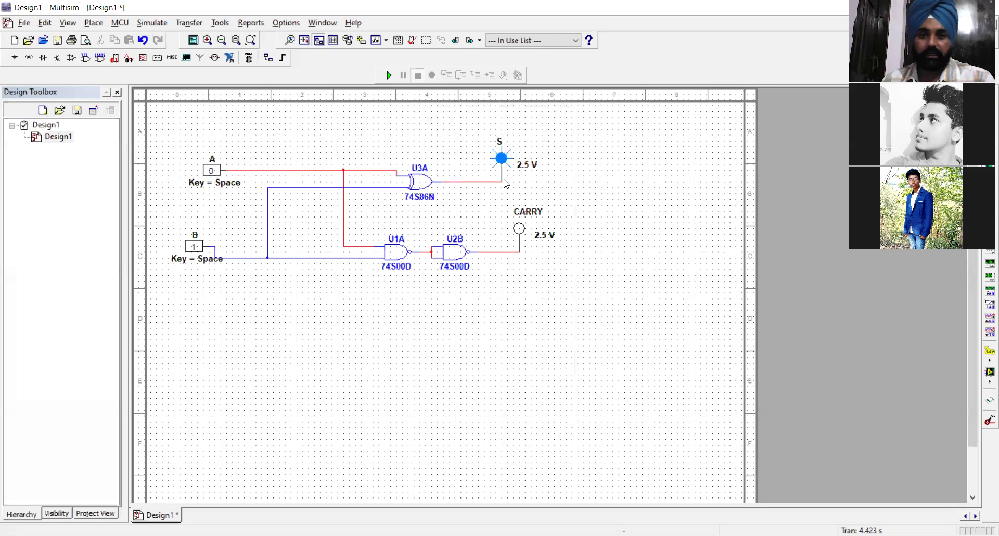
- Change the reference designator of the blue probe on the XOR gate's output to SUM
{"action": "left_click", "coordinate": [497, 141]}
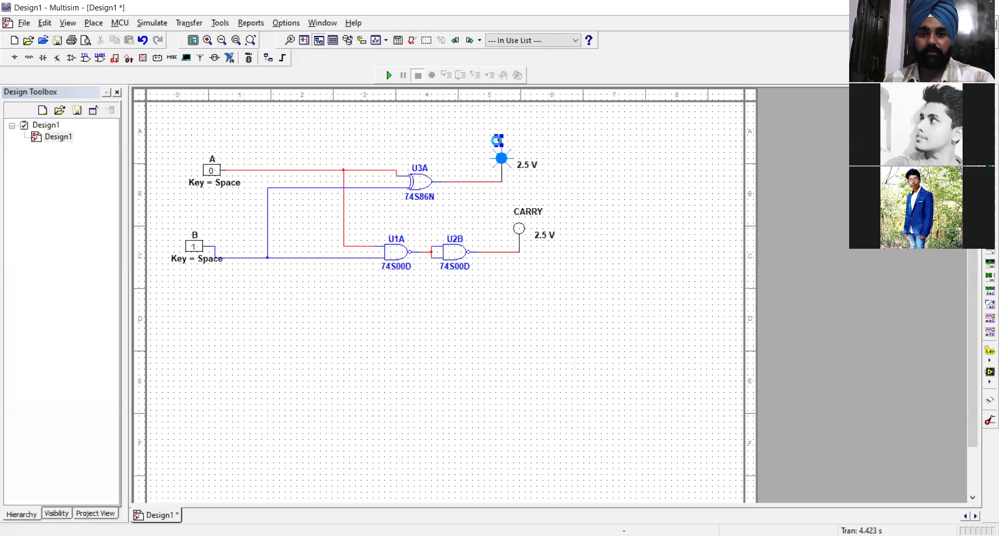
{"action": "double_click", "coordinate": [497, 141]}
{"action": "type", "text": "SUM"}
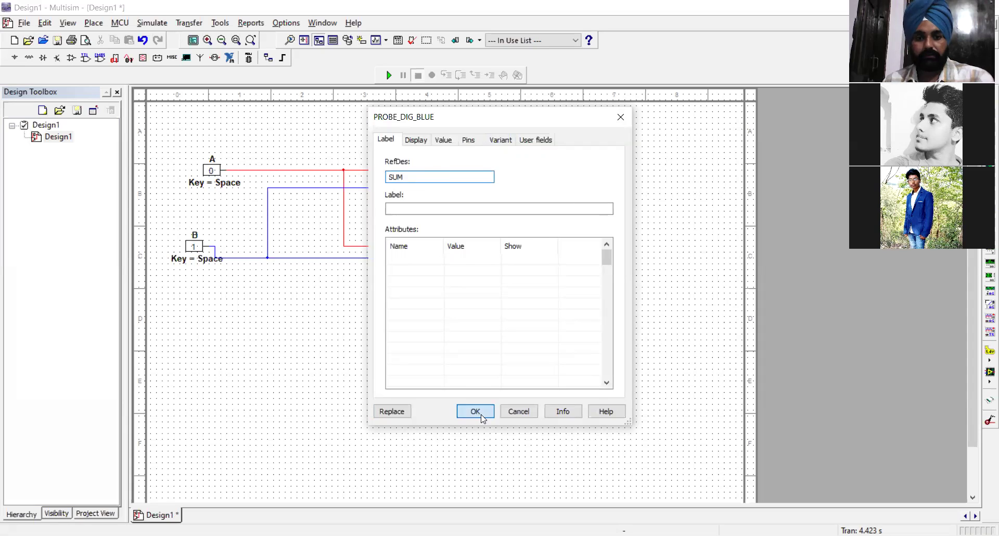
{"action": "left_click", "coordinate": [475, 411]}
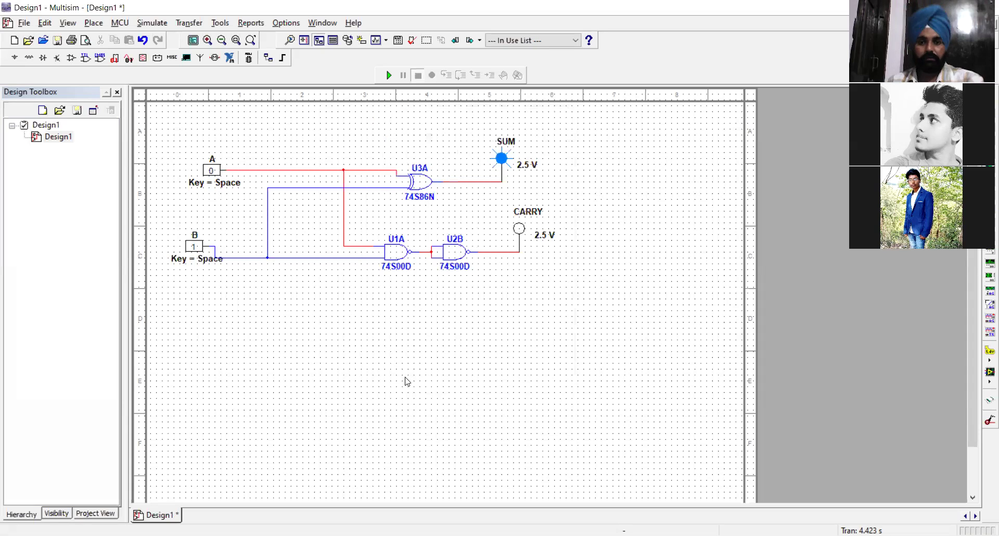
- Run the simulation and test the half adder with A = 1, B = 0 and with both inputs at 1
{"action": "left_click", "coordinate": [388, 75]}
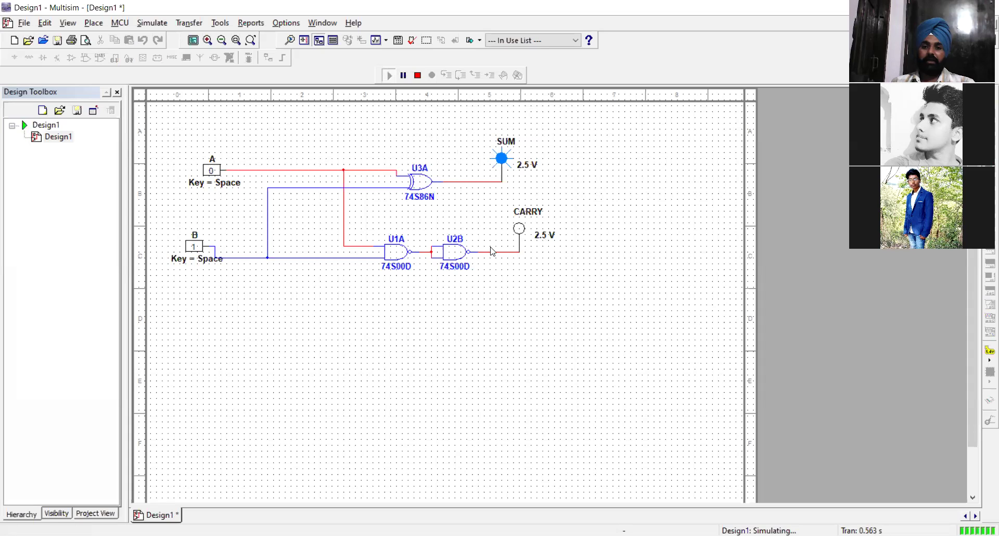
{"action": "left_click", "coordinate": [193, 247]}
{"action": "left_click", "coordinate": [213, 173]}
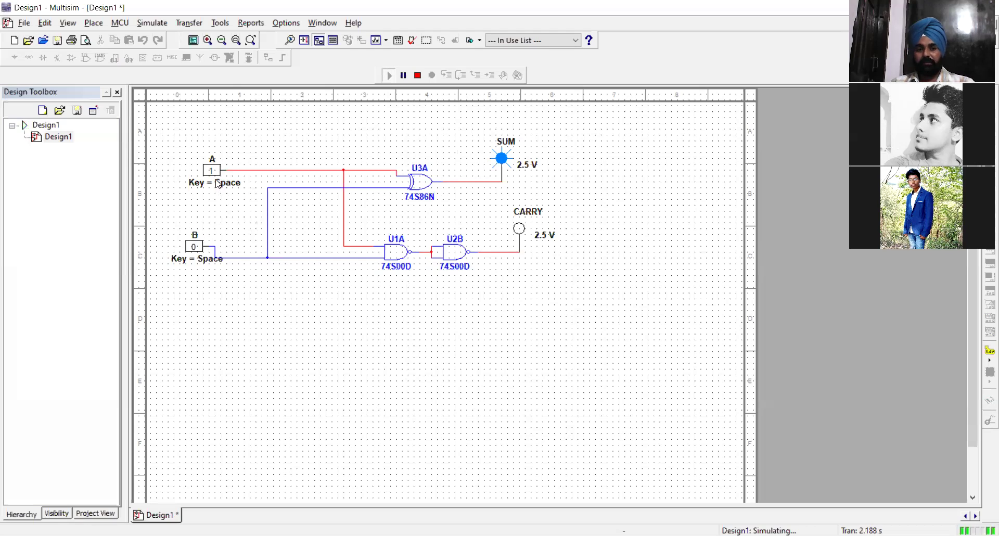
{"action": "left_click", "coordinate": [200, 253]}
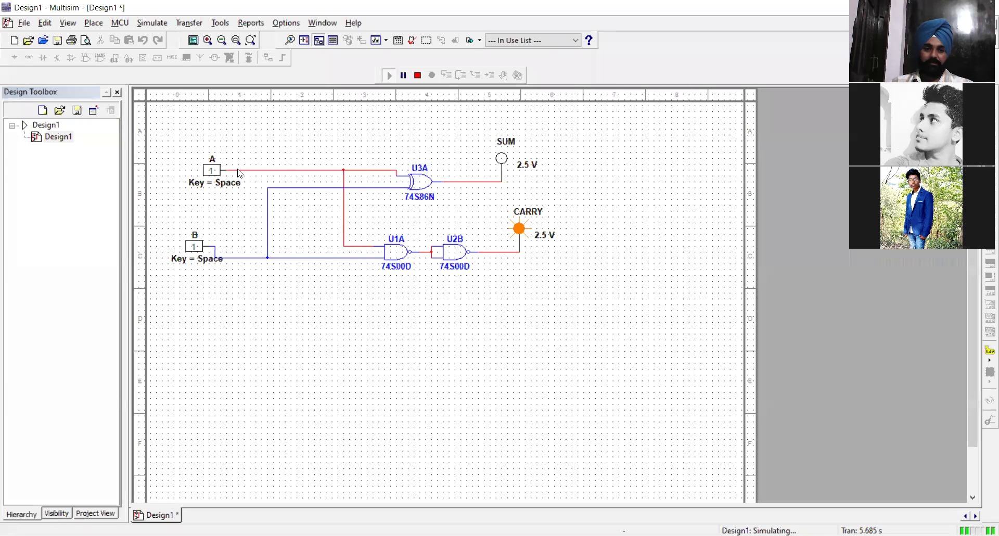
- Switch inputs A and B through 0/0, 0/1, 1/0 and 1/1 to check the SUM and CARRY probes against the half-adder truth table
{"action": "left_click", "coordinate": [211, 170]}
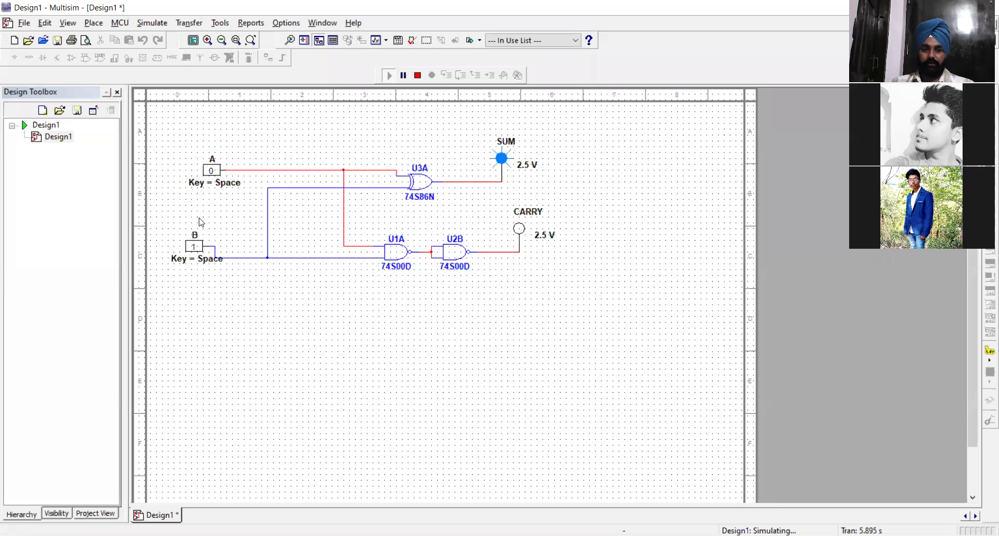
{"action": "left_click", "coordinate": [194, 247]}
{"action": "left_click", "coordinate": [198, 251]}
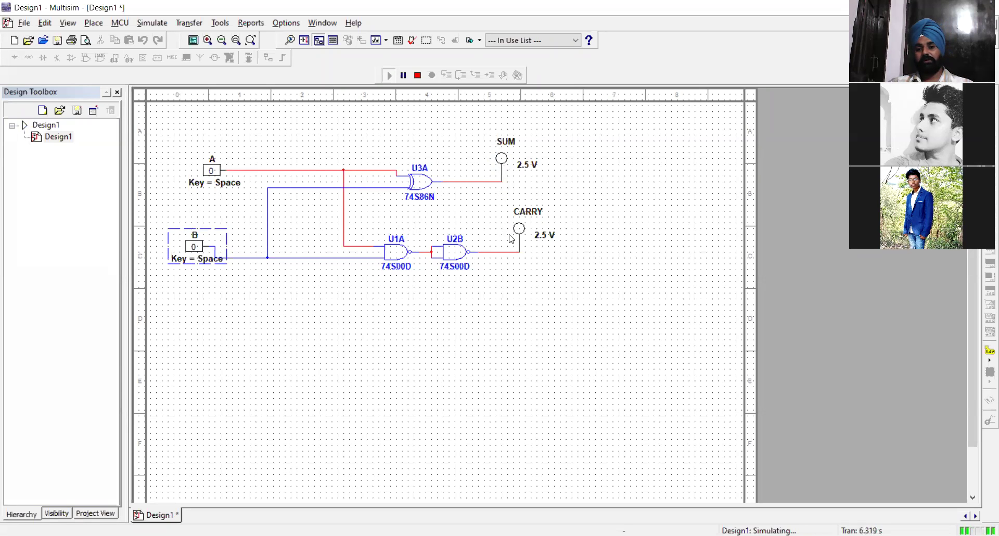
{"action": "left_click", "coordinate": [203, 241]}
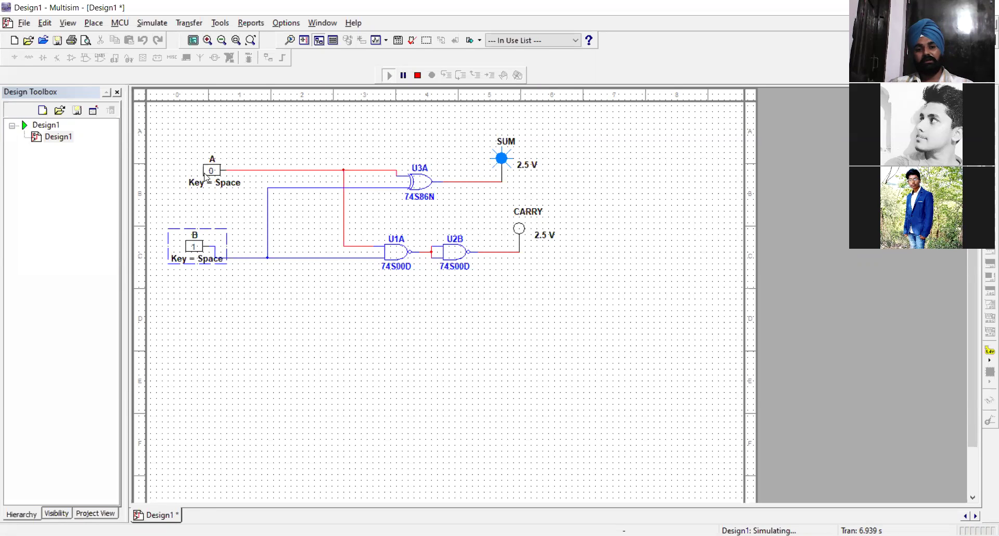
{"action": "left_click", "coordinate": [195, 249]}
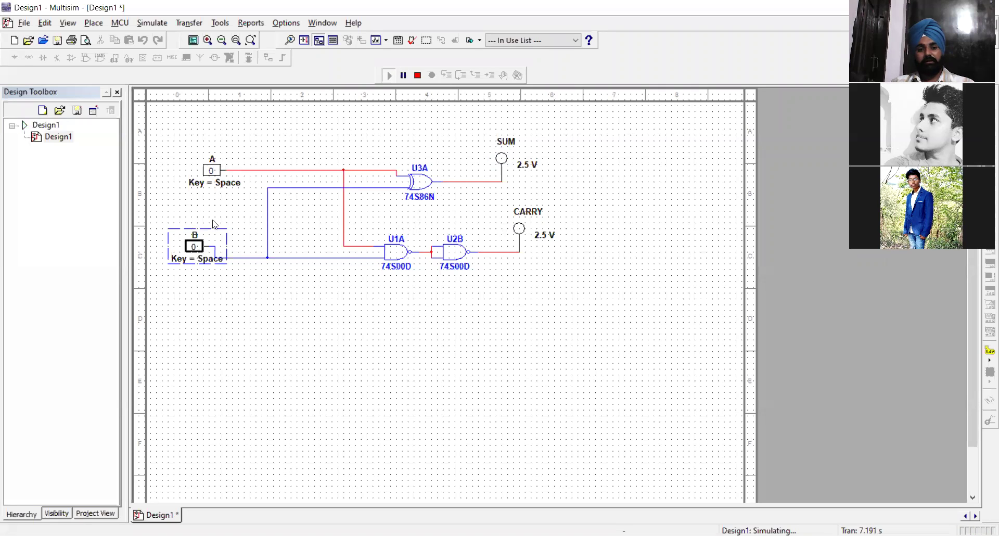
{"action": "left_click", "coordinate": [215, 171]}
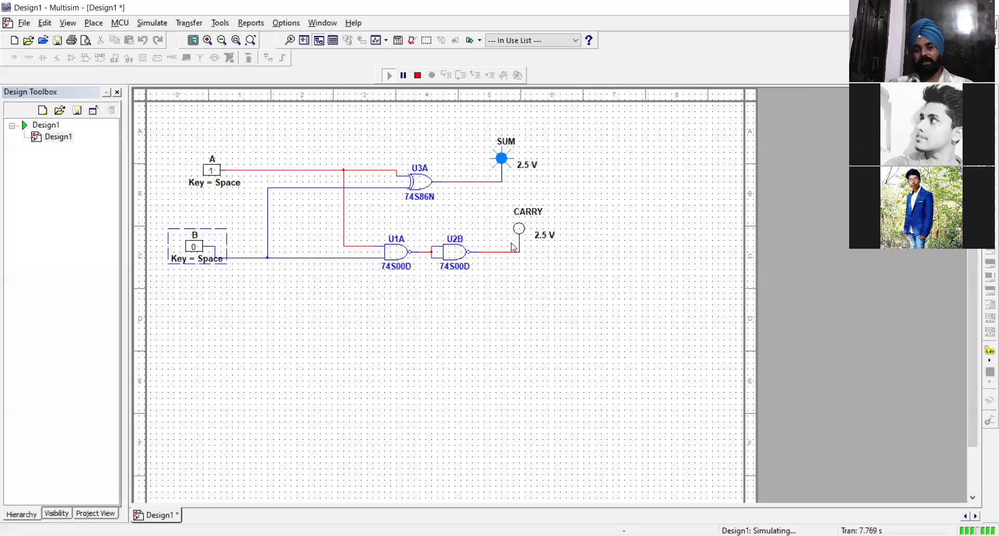
{"action": "left_click", "coordinate": [193, 250]}
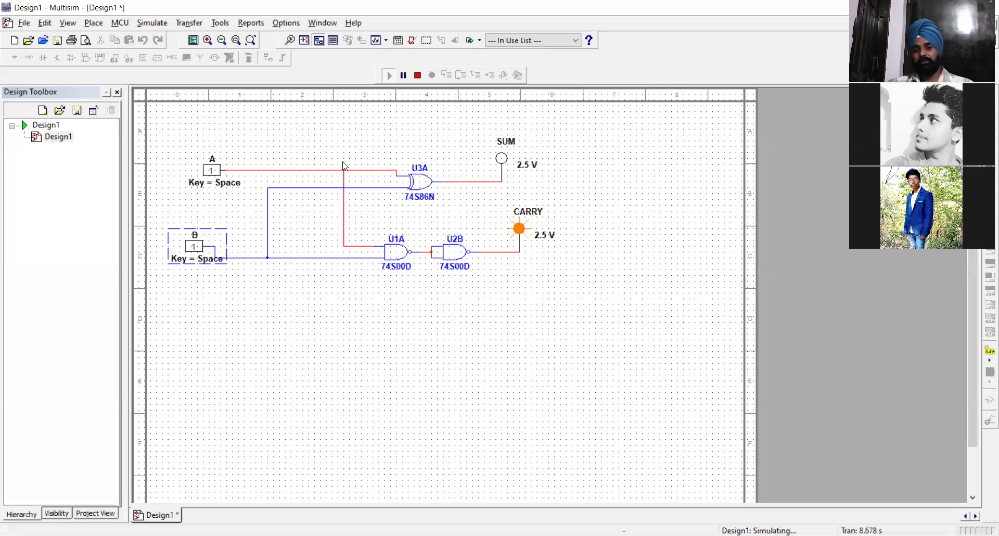